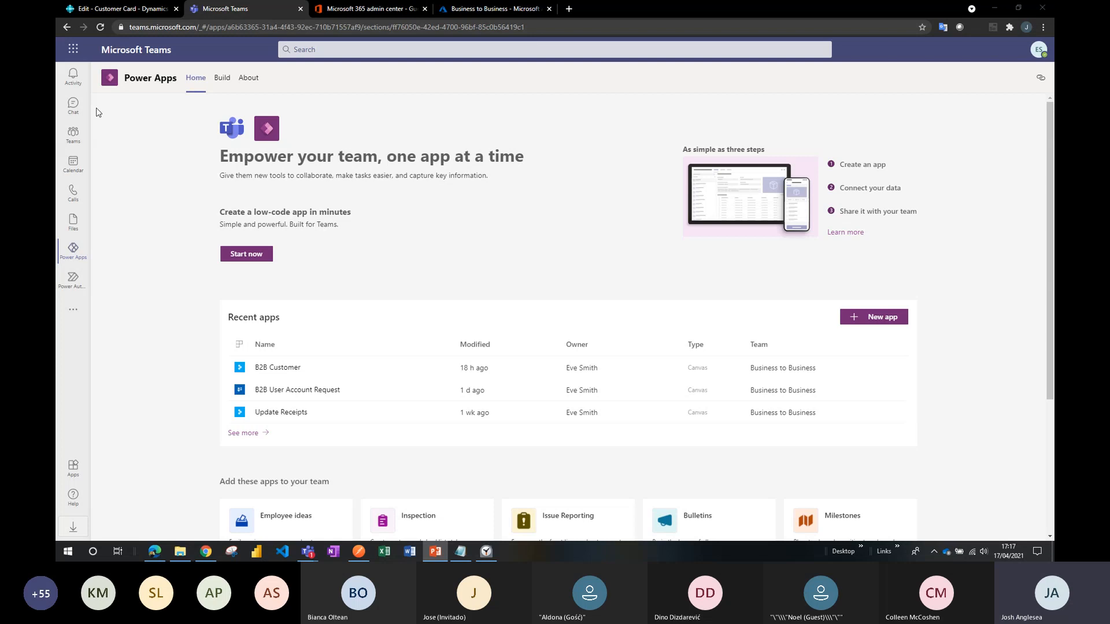
# In the InPrivate Teams window, check the signed-in profile and switch the organisation to Xpedition Demo 1 (Guest).
pyautogui.click(160, 553)
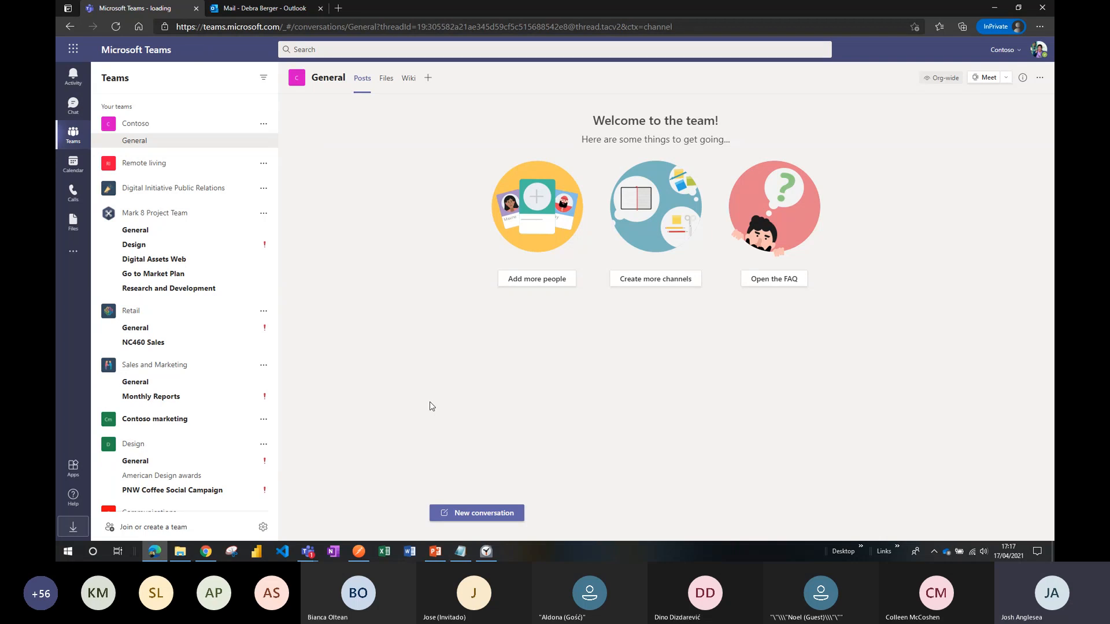
pyautogui.click(1038, 56)
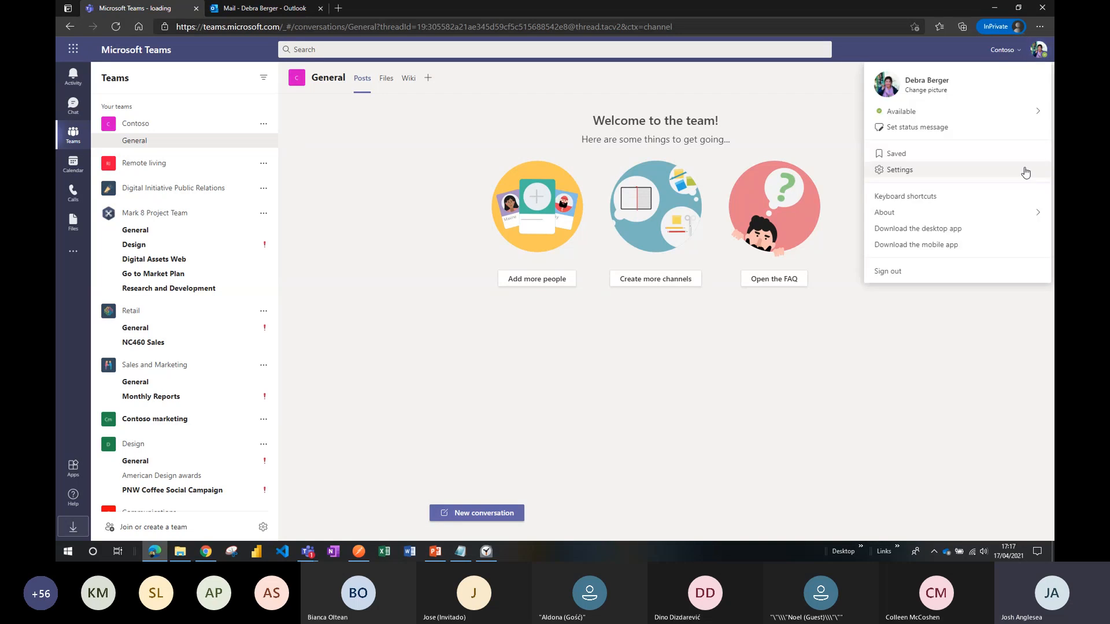
pyautogui.click(994, 362)
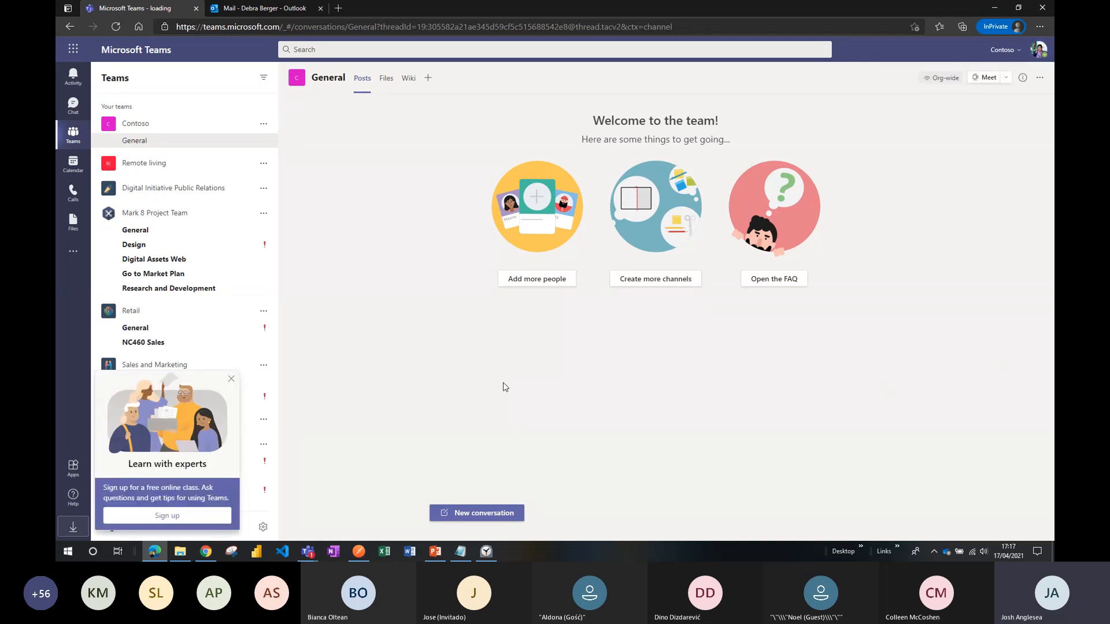
pyautogui.click(231, 379)
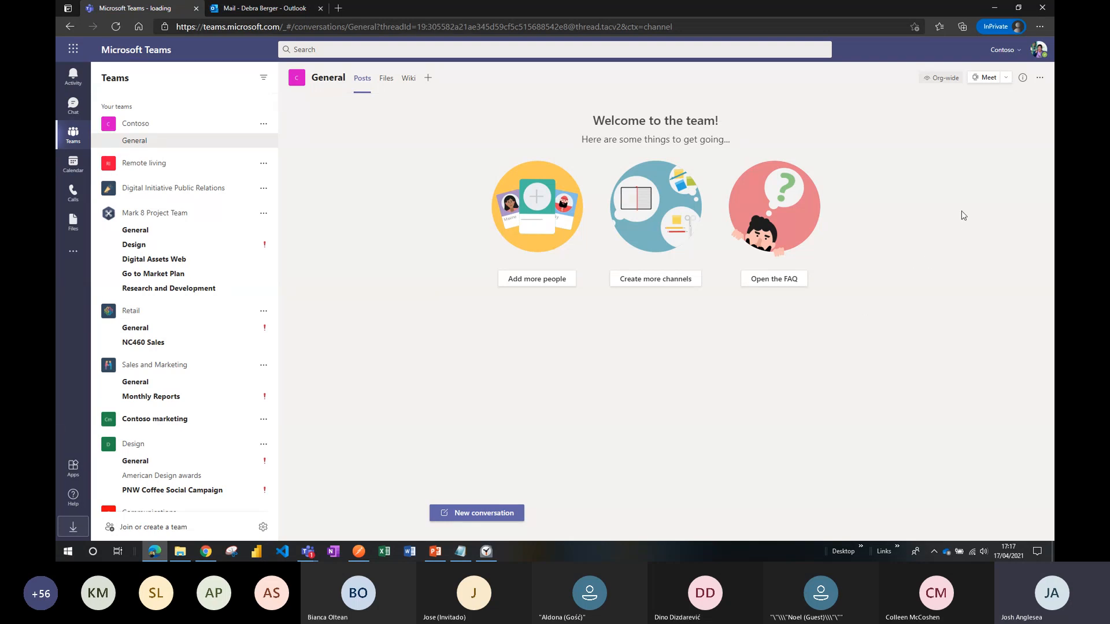
pyautogui.click(1020, 52)
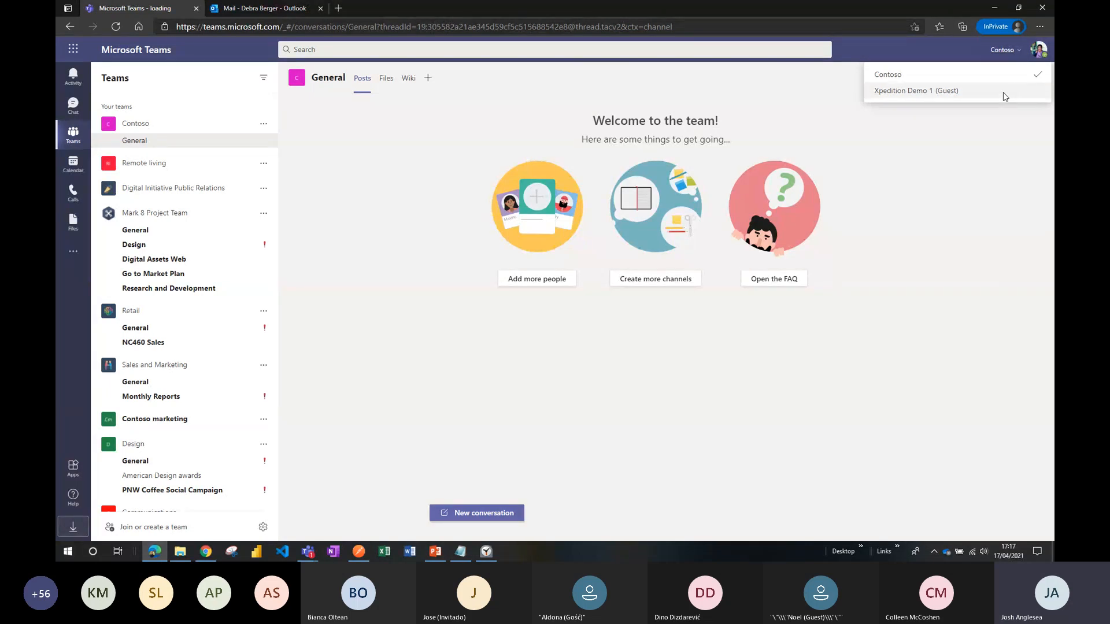
pyautogui.click(958, 95)
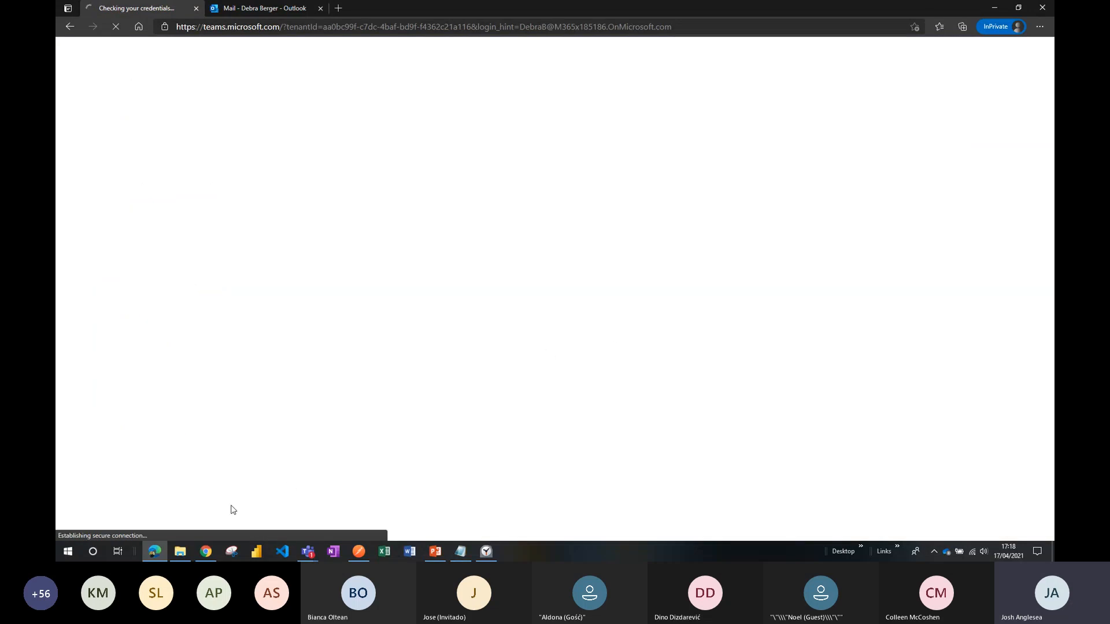
# Switch to the Chrome Teams window showing Power Apps and view the signed-in account's profile.
pyautogui.click(207, 552)
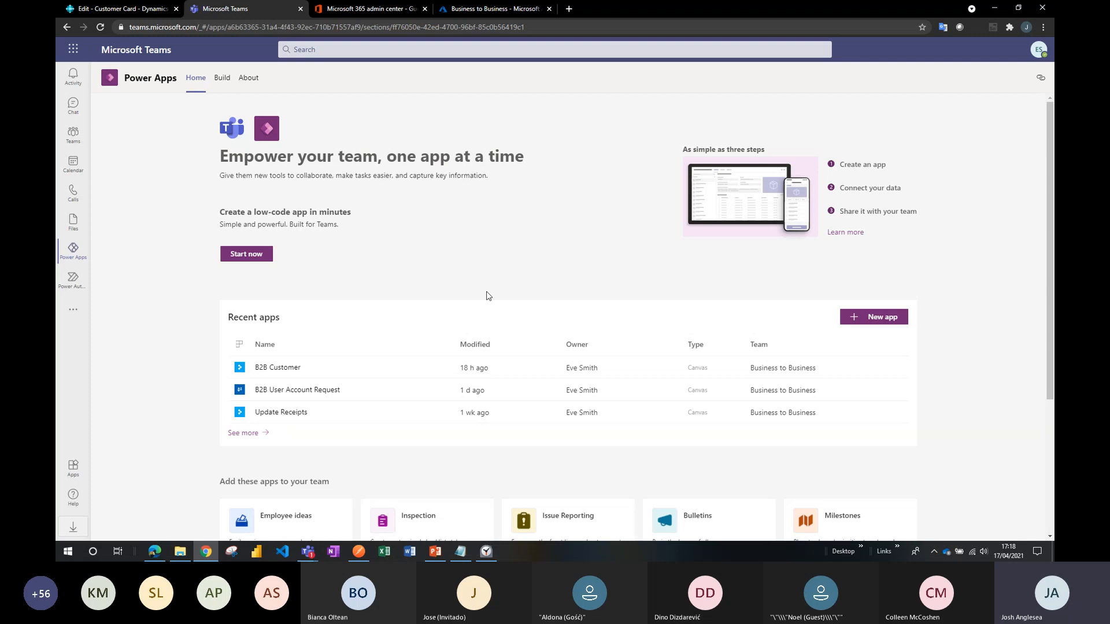
pyautogui.click(1041, 51)
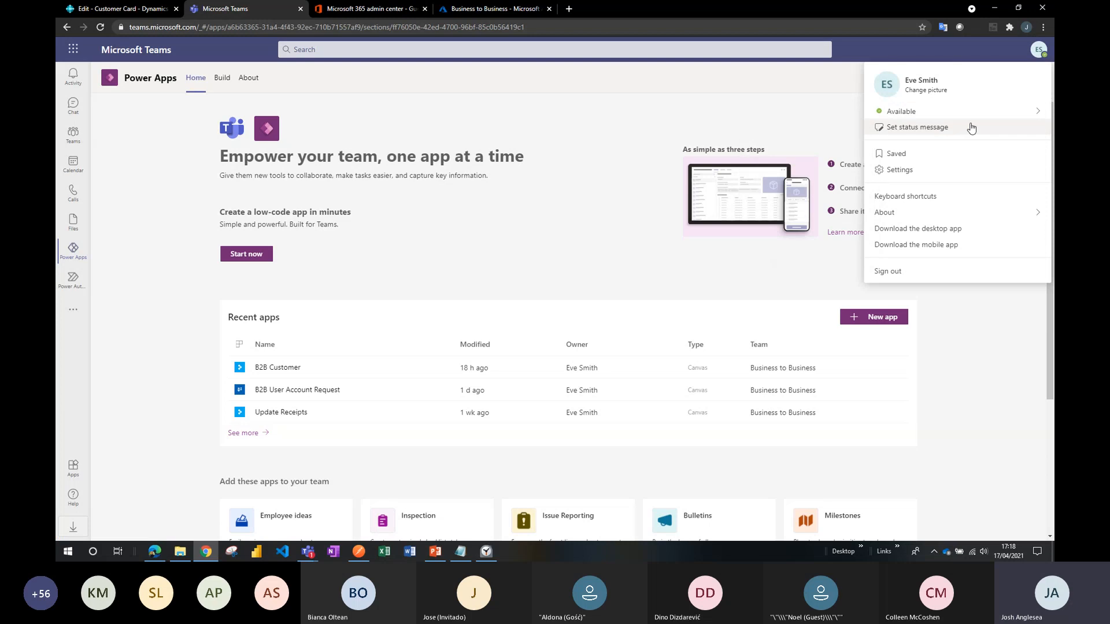
pyautogui.click(604, 117)
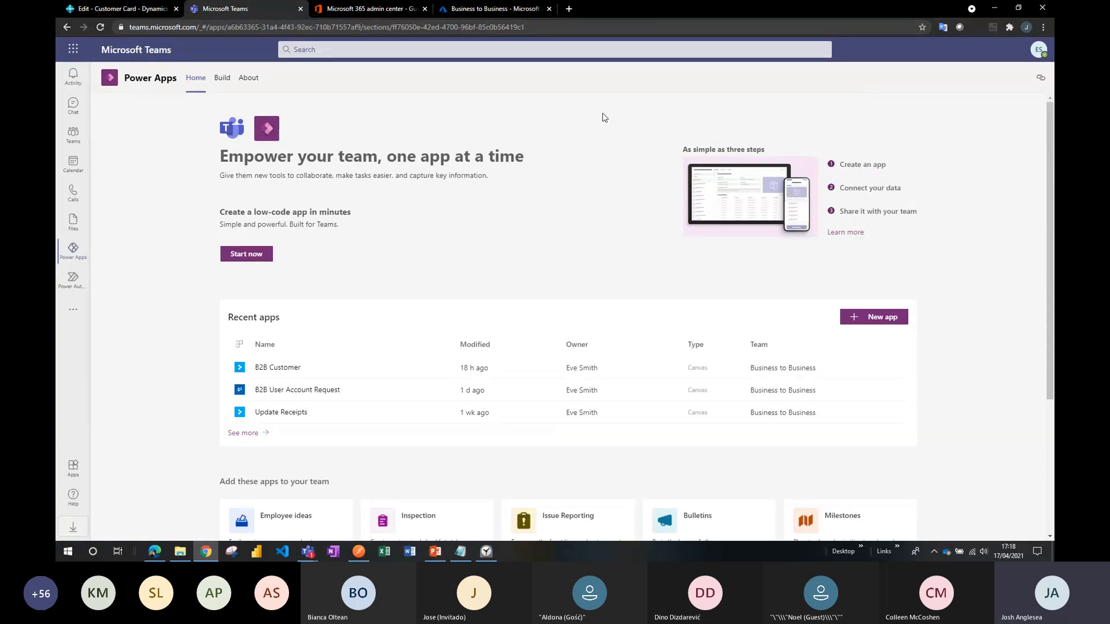
# Review the guest users in the Microsoft 365 admin center and the Business to Business group in Azure.
pyautogui.click(375, 12)
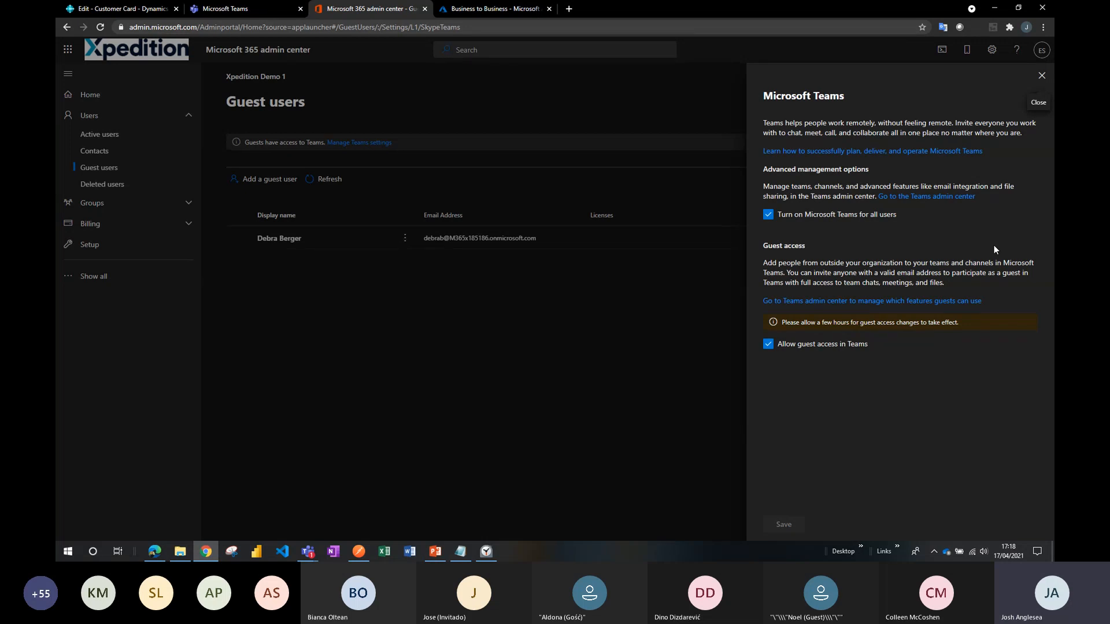
pyautogui.click(1041, 78)
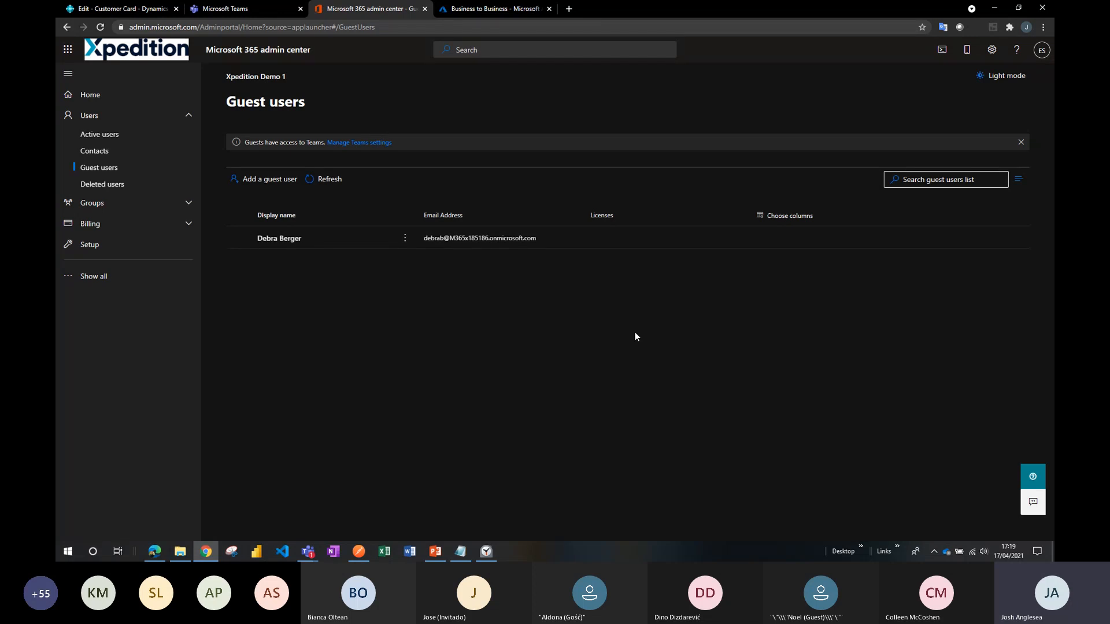
pyautogui.click(514, 11)
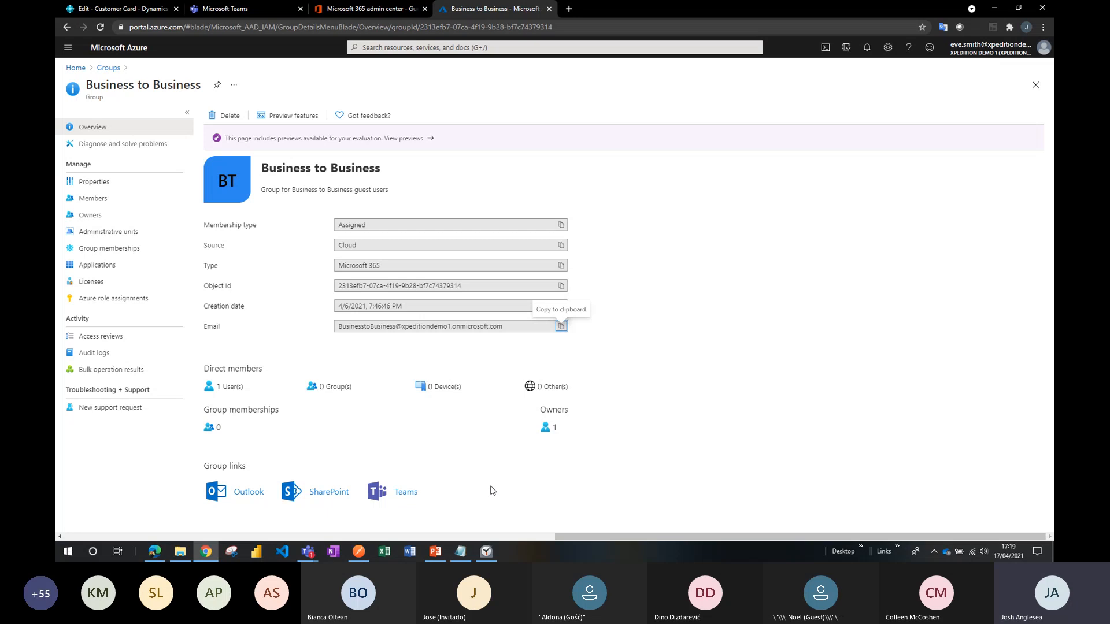
# Return to the guest's Teams window, open the General channel's B2B Customer app and browse the School of Fine Art invoices.
pyautogui.click(994, 8)
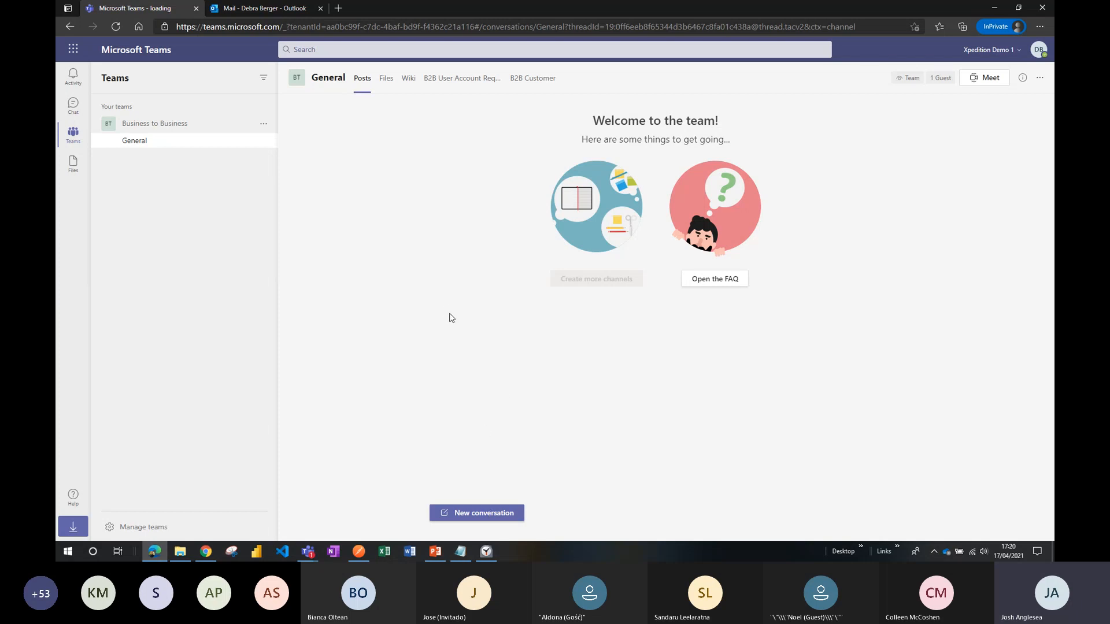
pyautogui.click(387, 82)
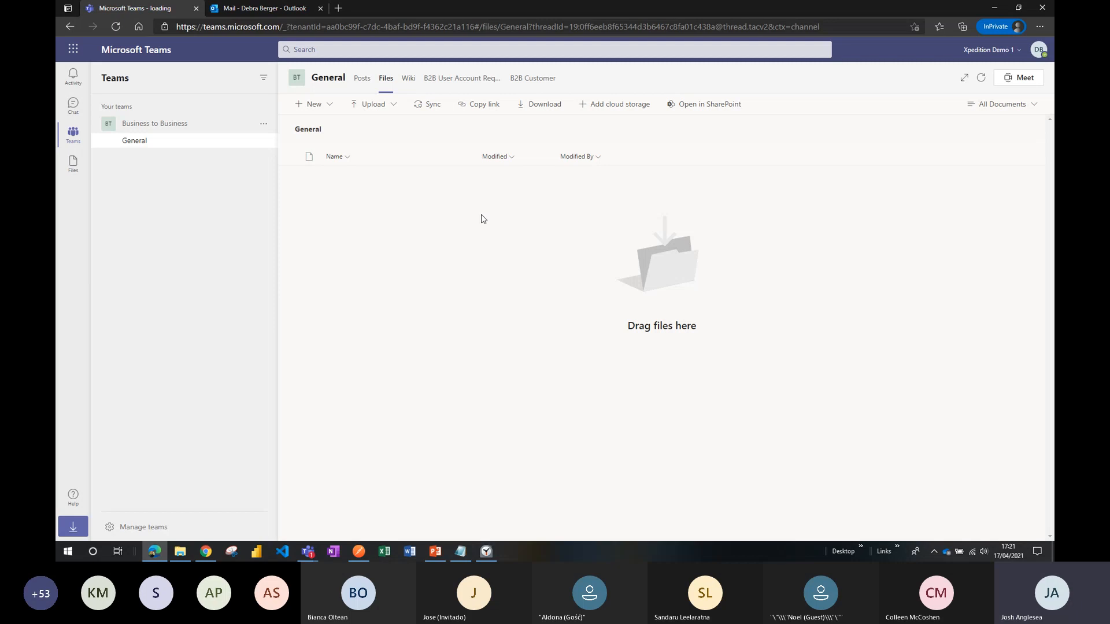
pyautogui.click(542, 82)
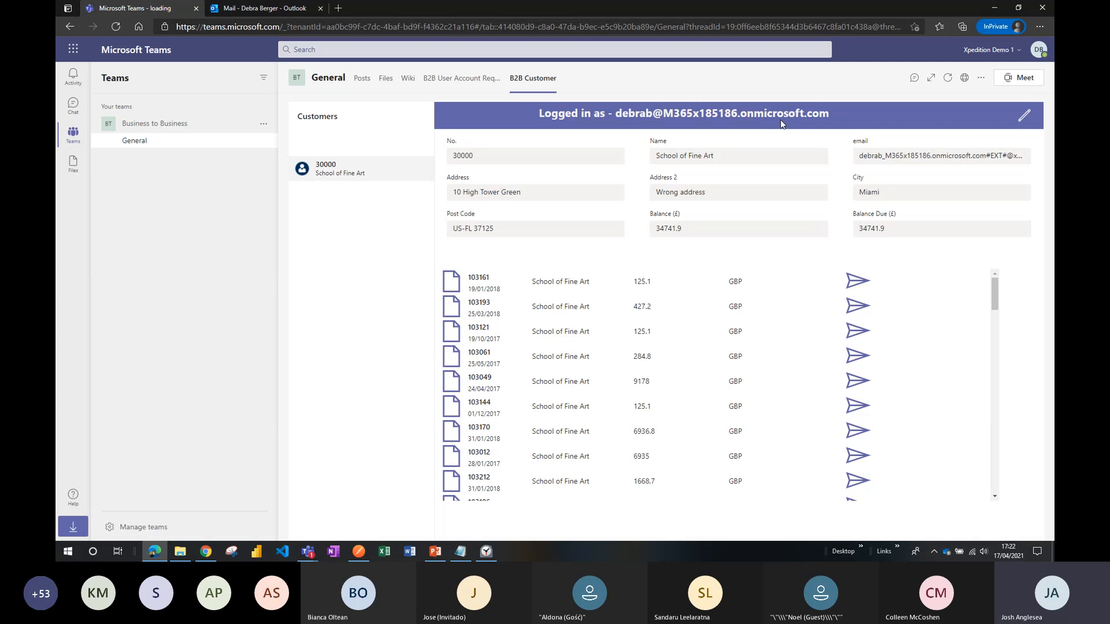
pyautogui.scroll(-2, 873, 344)
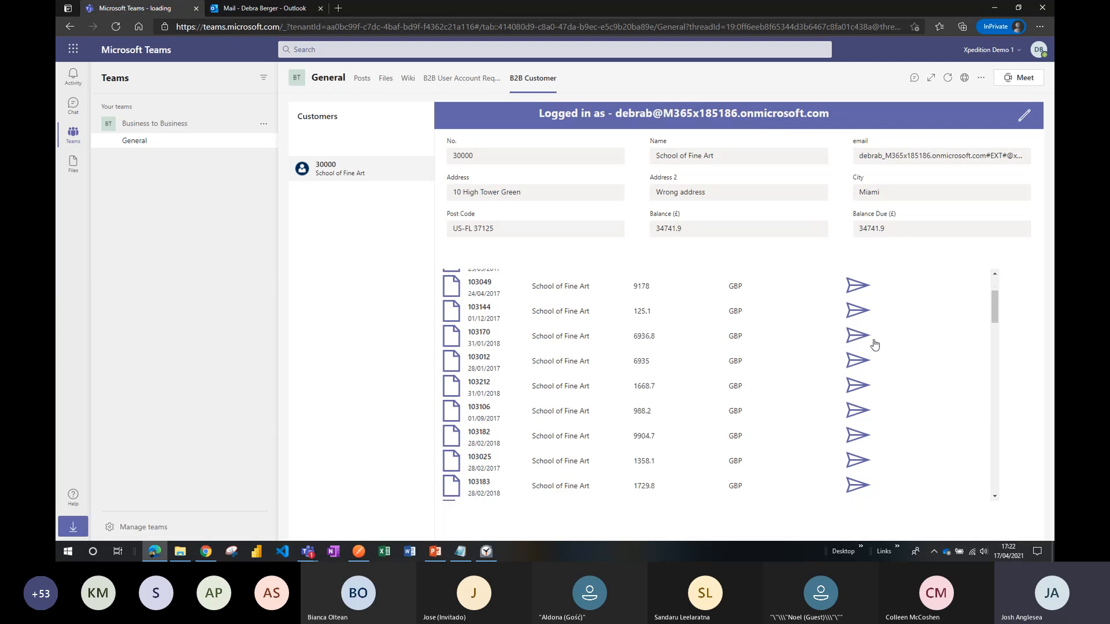
pyautogui.scroll(-2, 873, 343)
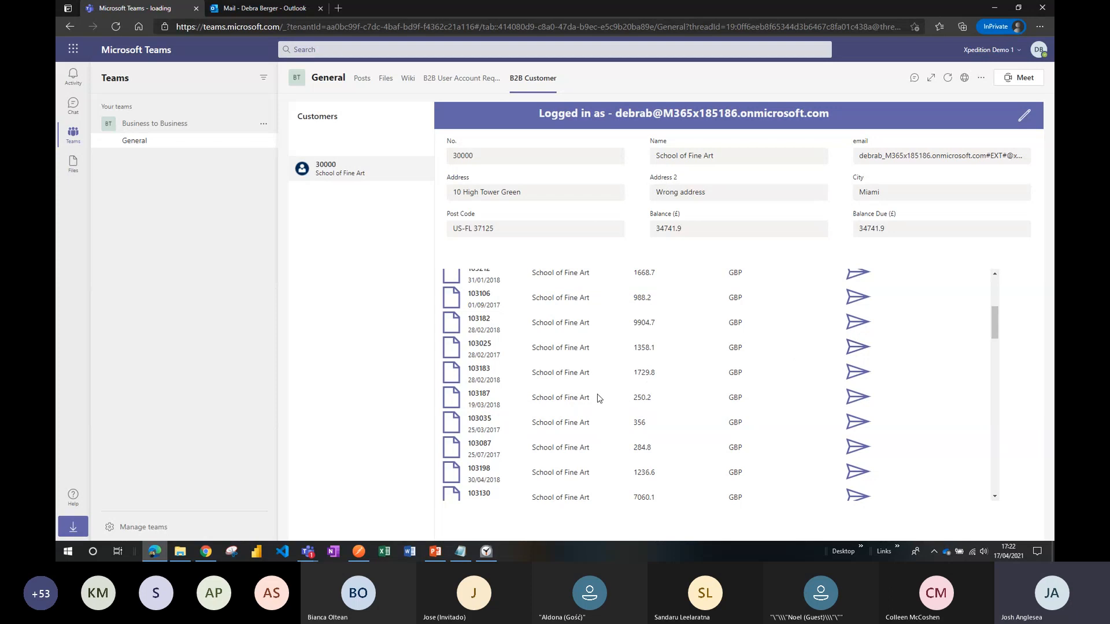
pyautogui.scroll(-2, 613, 400)
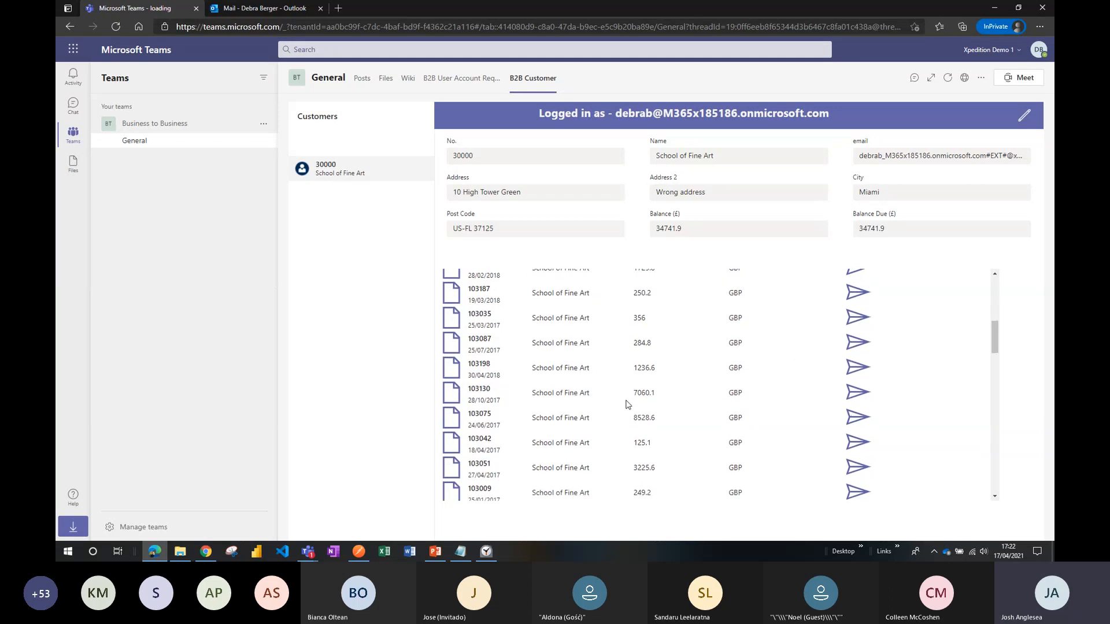
pyautogui.scroll(-2, 628, 404)
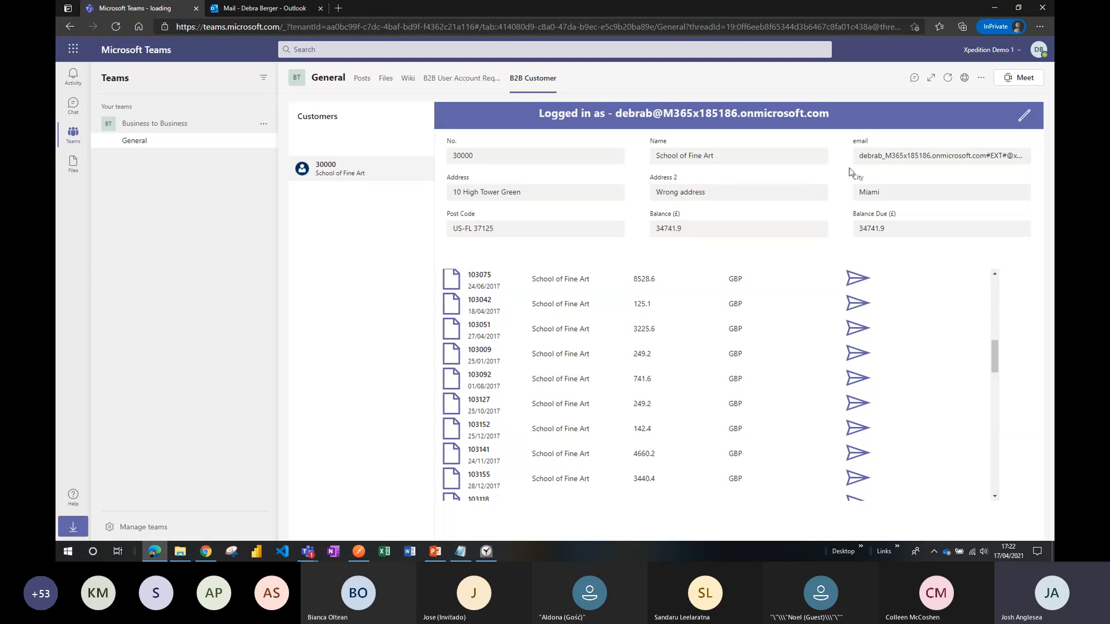
# Clear the Address 2 field of the School of Fine Art customer record and save the record.
pyautogui.click(1027, 119)
pyautogui.click(896, 228)
pyautogui.click(719, 193)
pyautogui.click(882, 191)
pyautogui.click(751, 155)
pyautogui.click(874, 157)
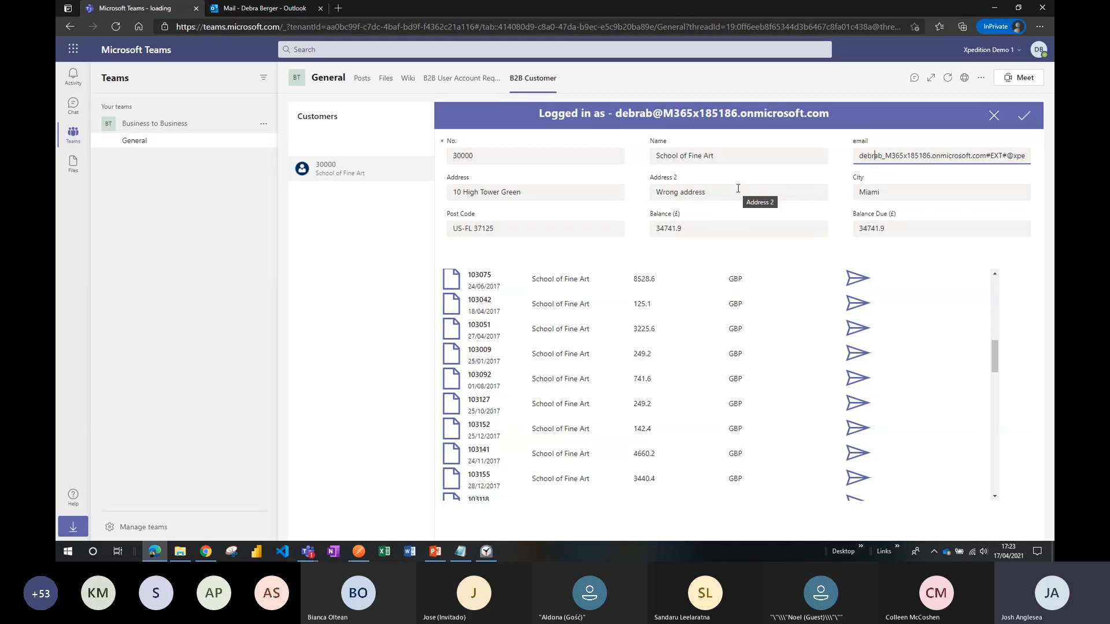
pyautogui.click(679, 192)
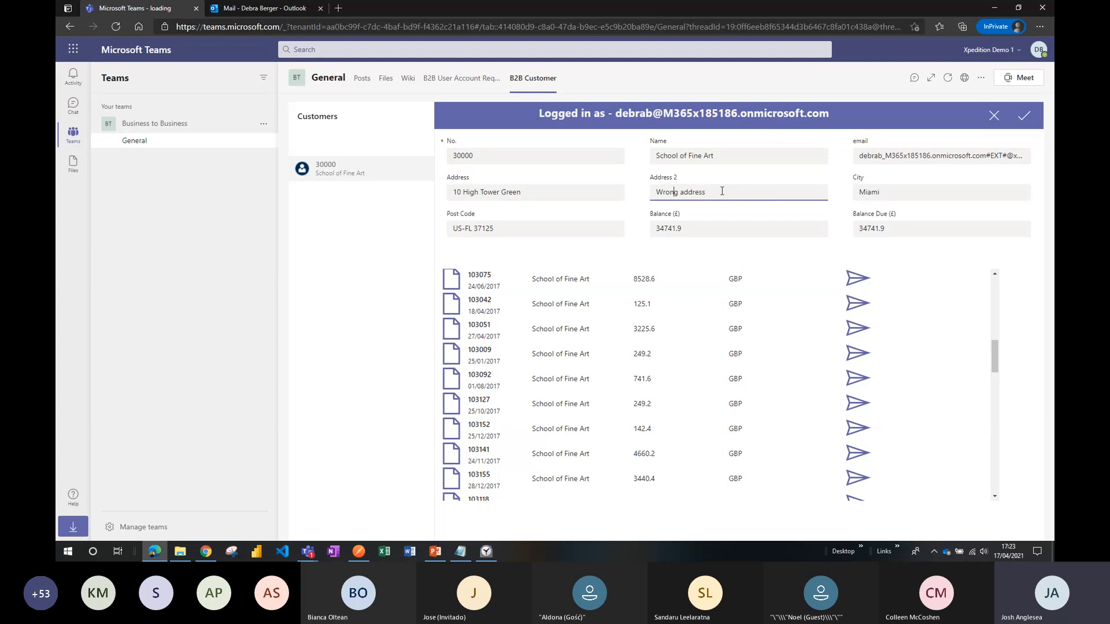
pyautogui.moveTo(714, 193); pyautogui.dragTo(652, 195)
pyautogui.press('BackSpace')
pyautogui.click(889, 198)
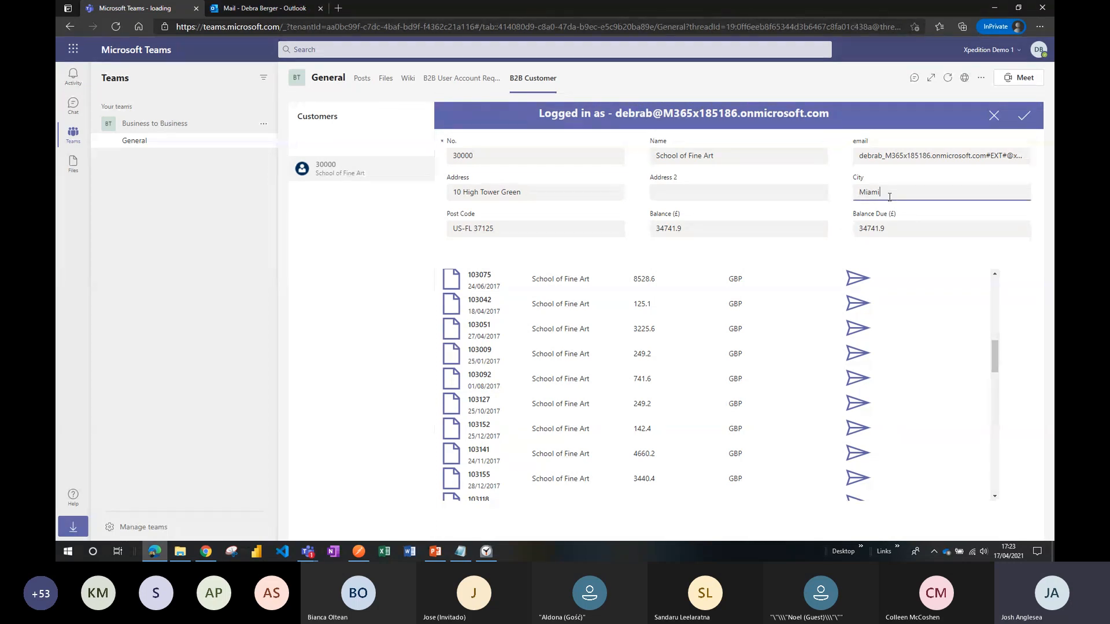
pyautogui.click(1027, 118)
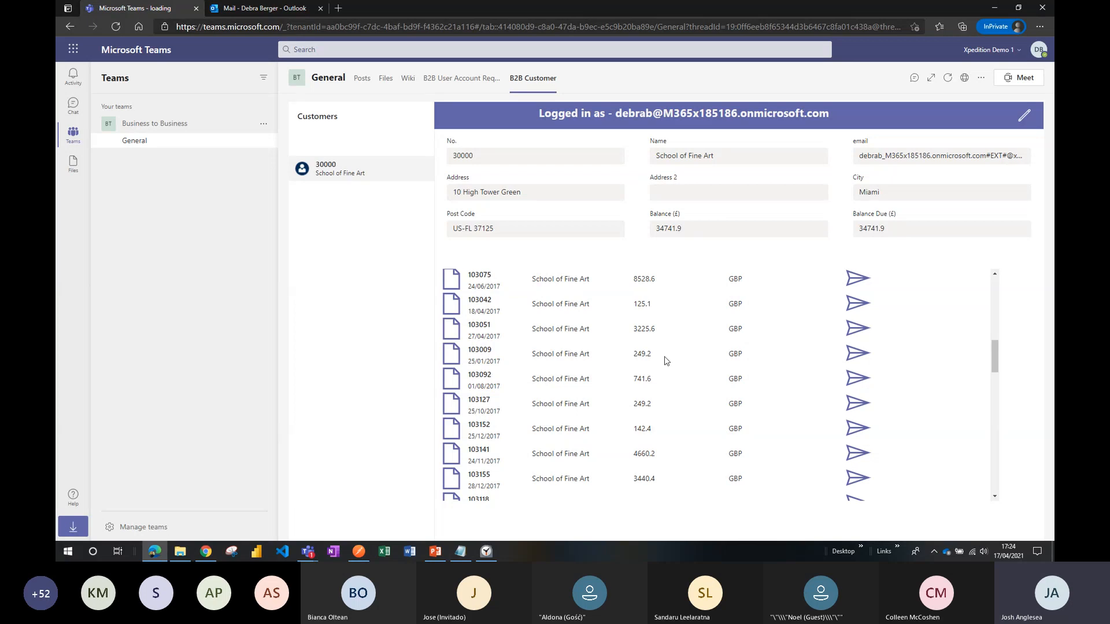
# Send the School of Fine Art invoice dated 31/01/2018 for 1668.7 GBP from the invoice list.
pyautogui.scroll(3, 728, 367)
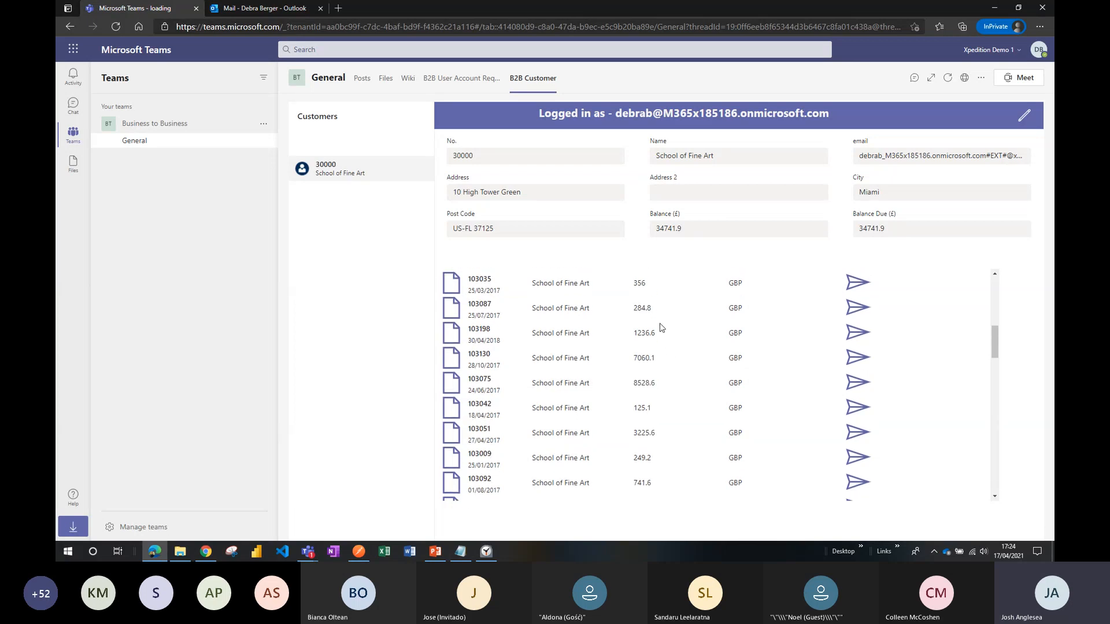
pyautogui.scroll(3, 707, 367)
pyautogui.scroll(2, 707, 367)
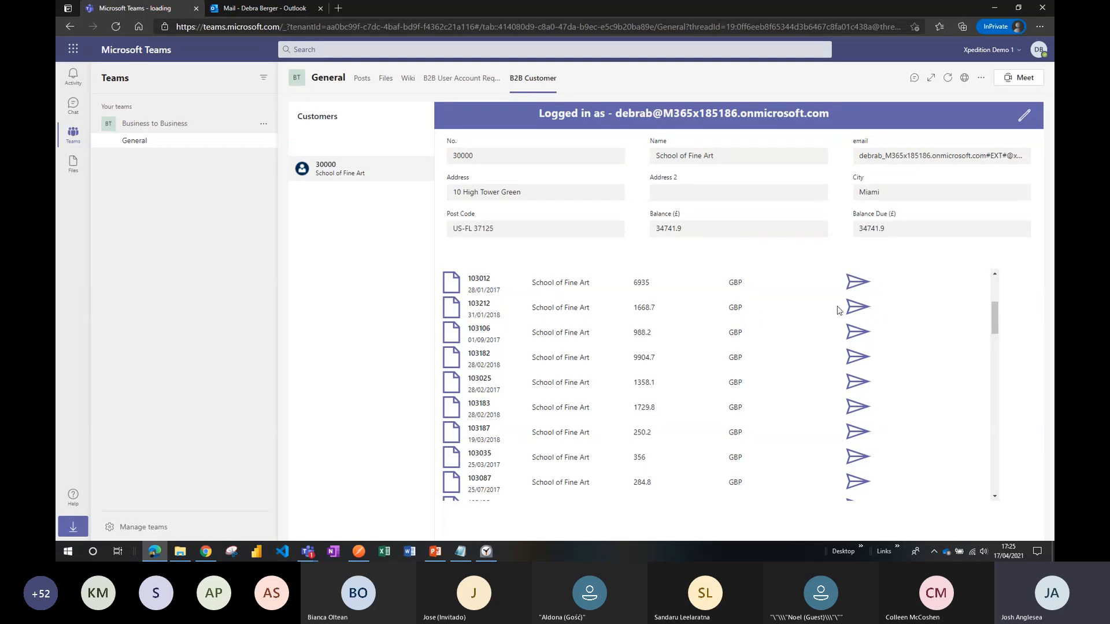
pyautogui.click(859, 308)
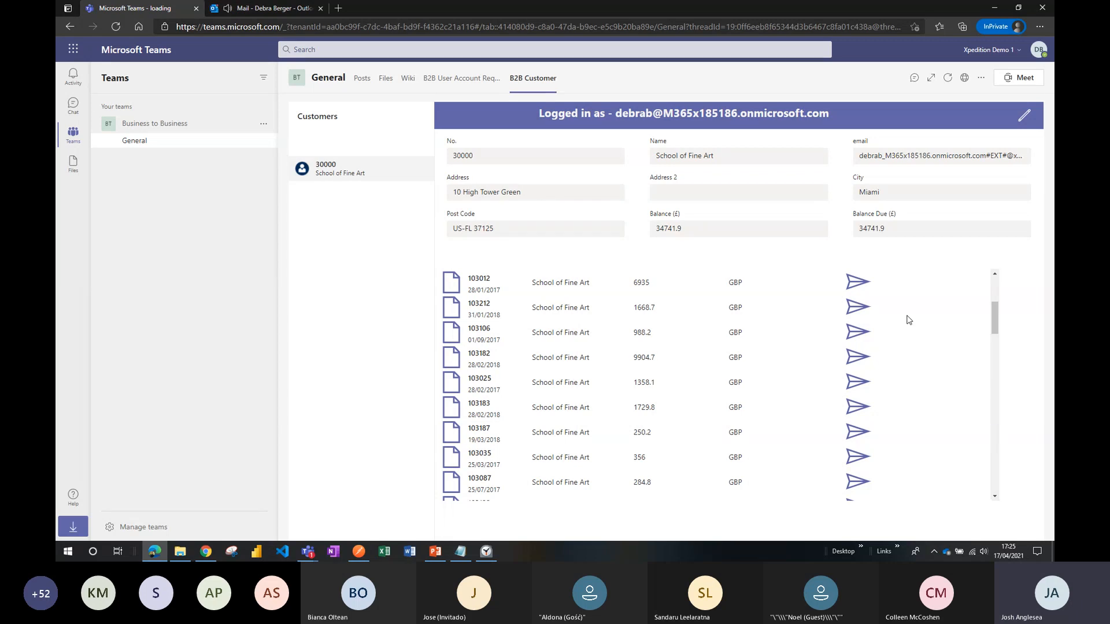
# Switch to the Outlook inbox, inspect the newest invoice message and its attachment, and return to the B2B Customer app in Teams.
pyautogui.click(259, 13)
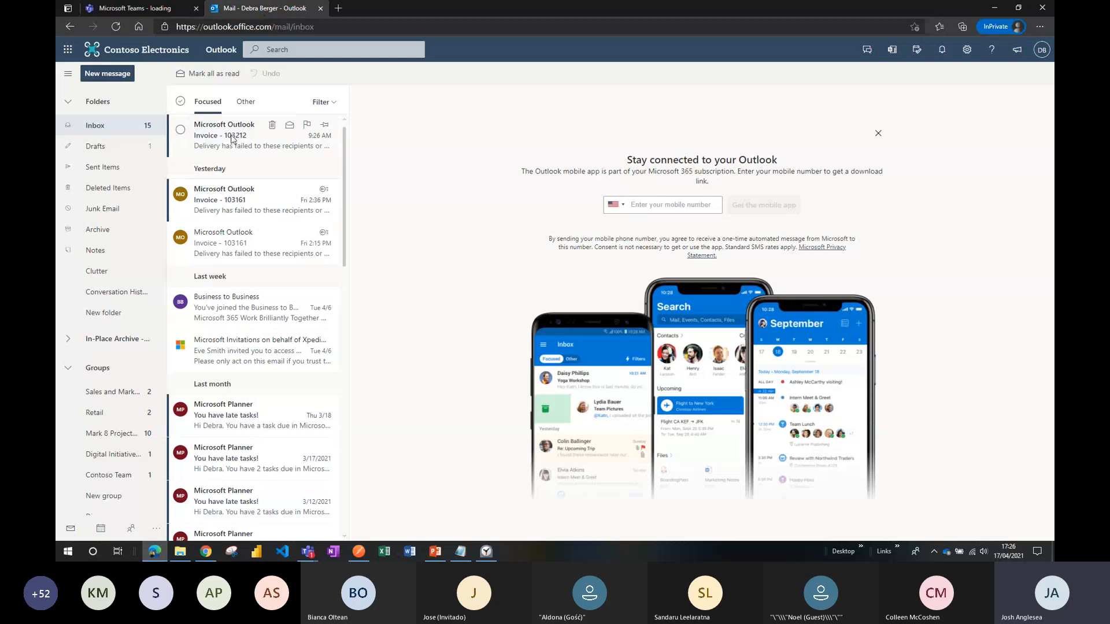
pyautogui.click(231, 138)
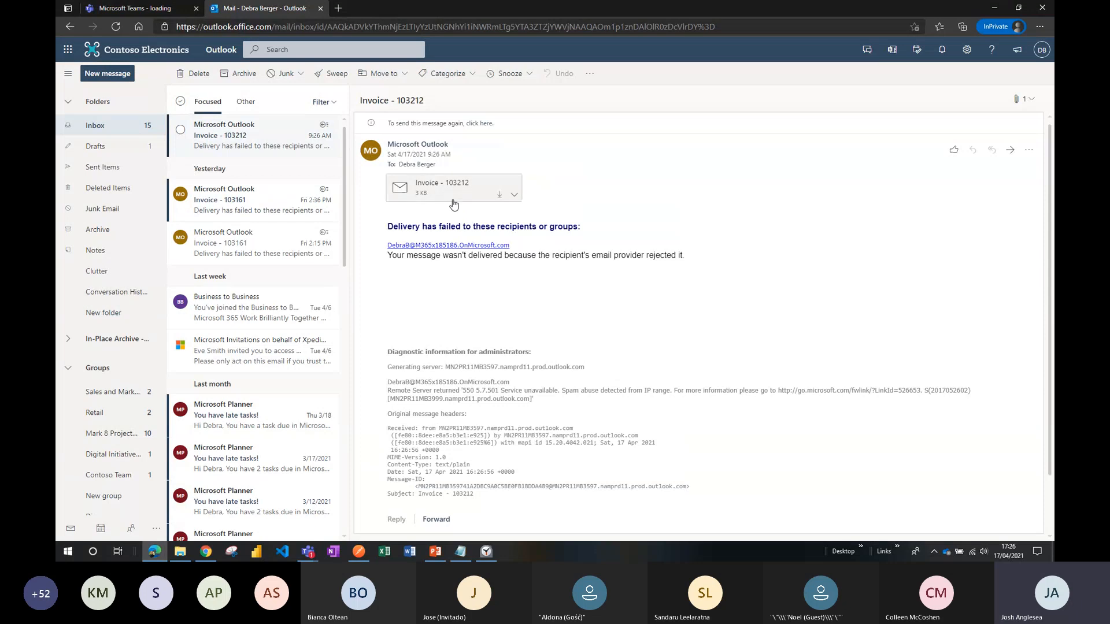
pyautogui.click(405, 194)
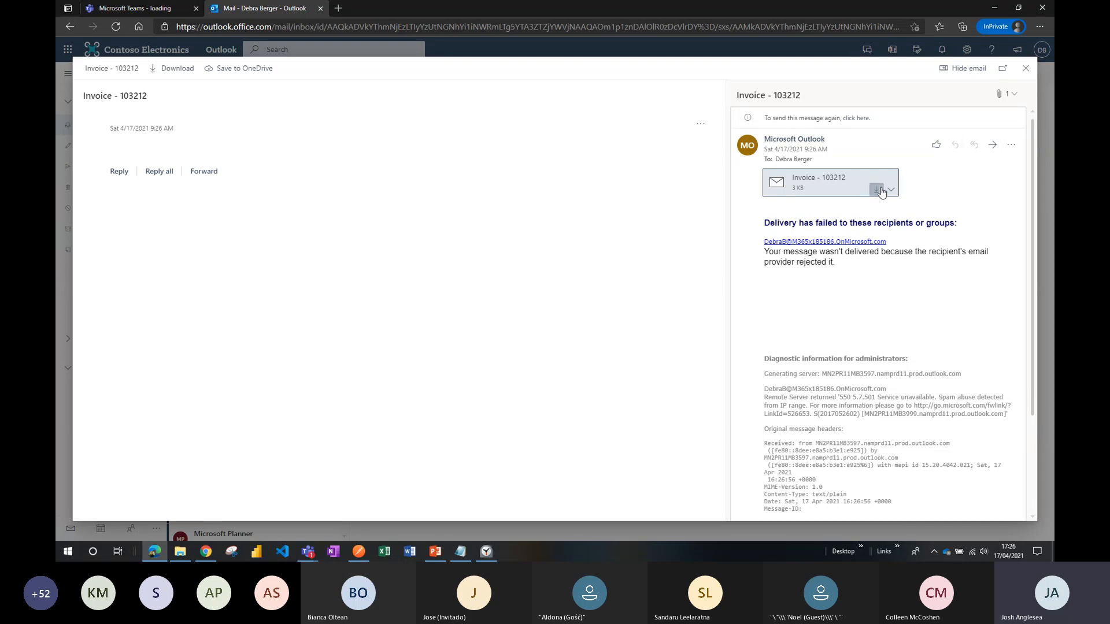
pyautogui.click(1027, 69)
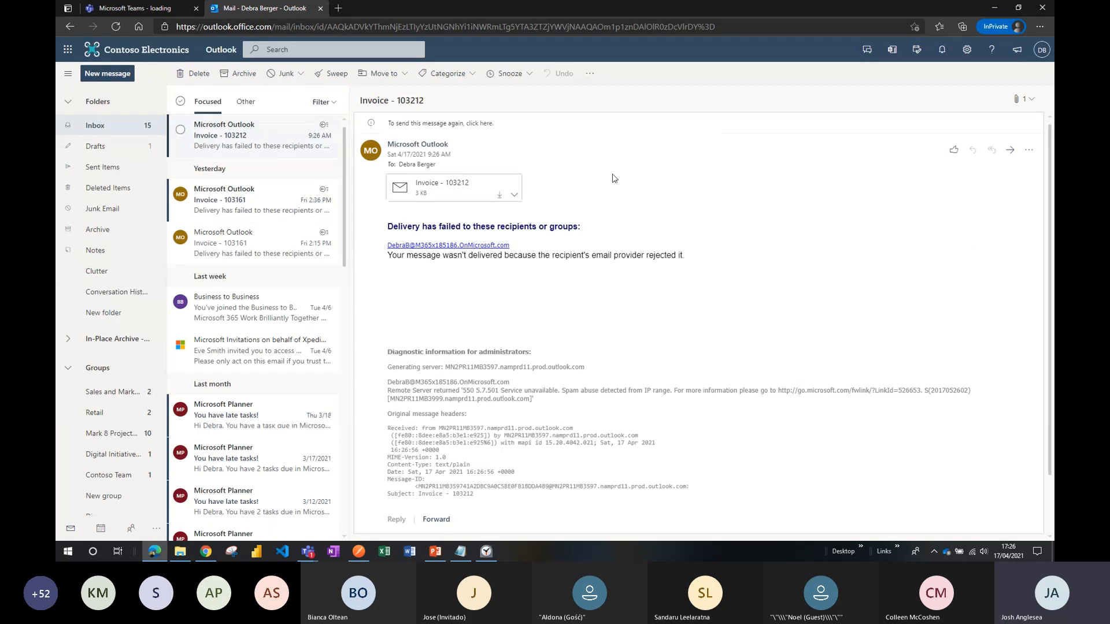
pyautogui.click(123, 8)
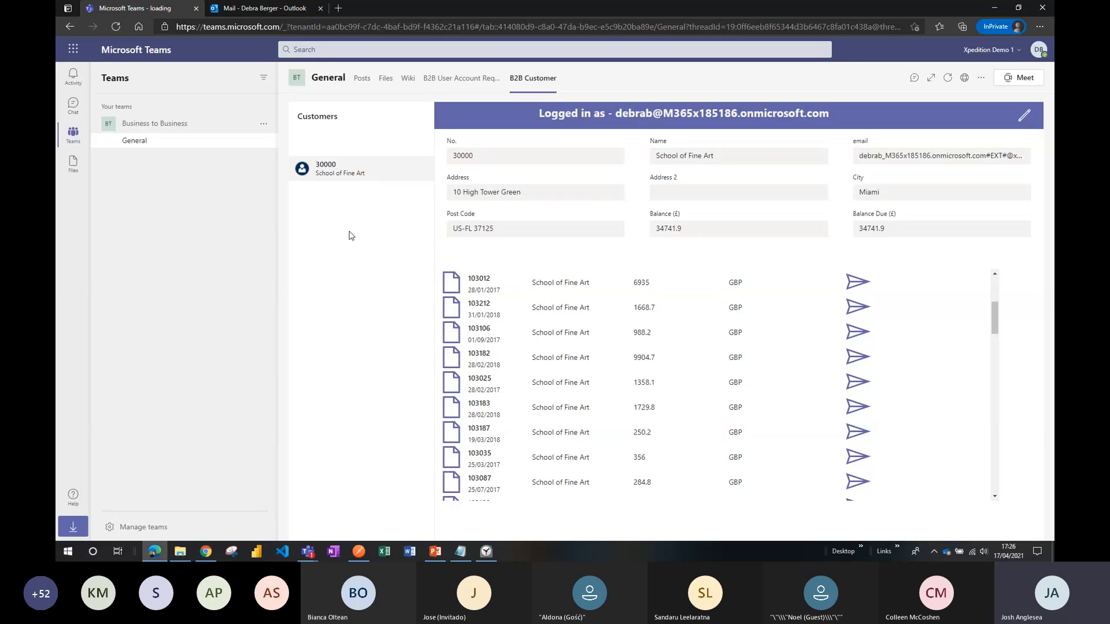
# Switch to Business Central in Chrome and check the Address 2 field on the School of Fine Art customer card.
pyautogui.click(207, 552)
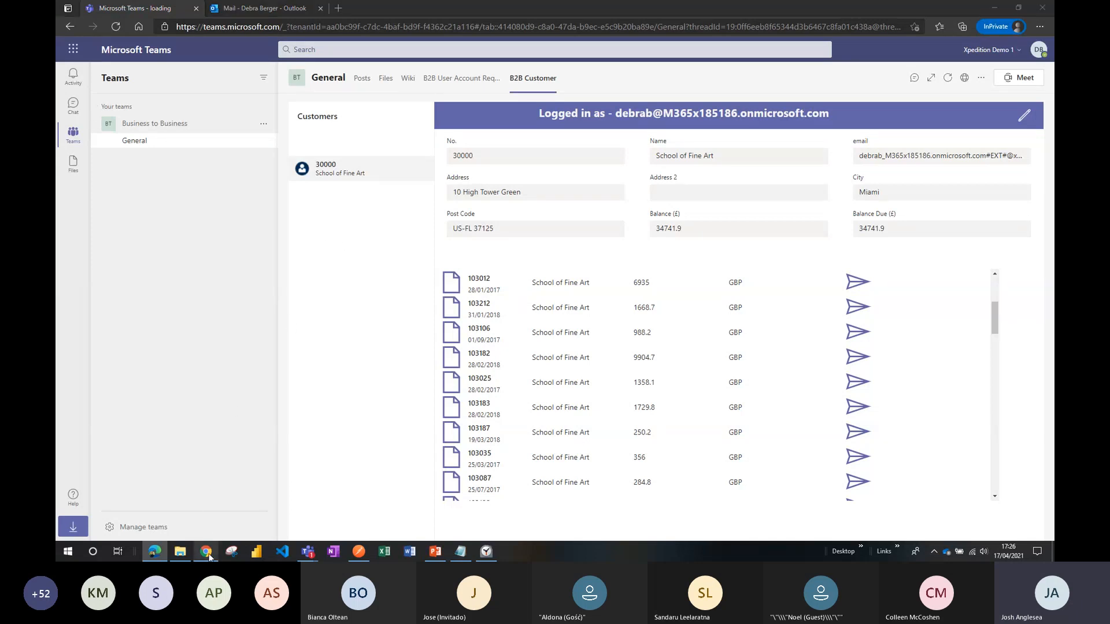
pyautogui.click(112, 8)
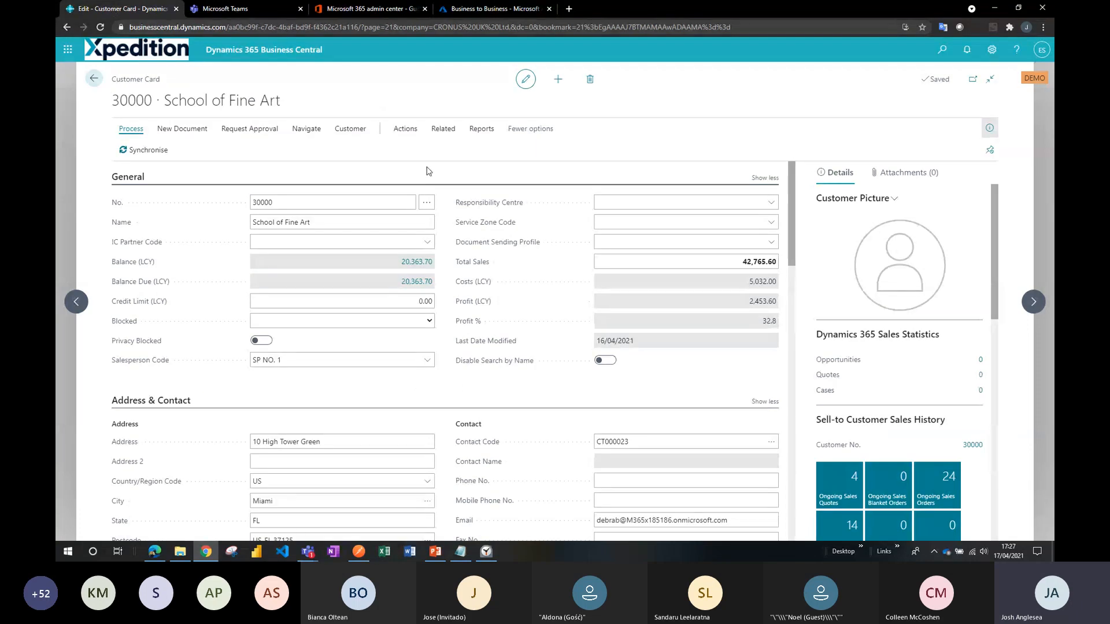
pyautogui.scroll(-1, 429, 202)
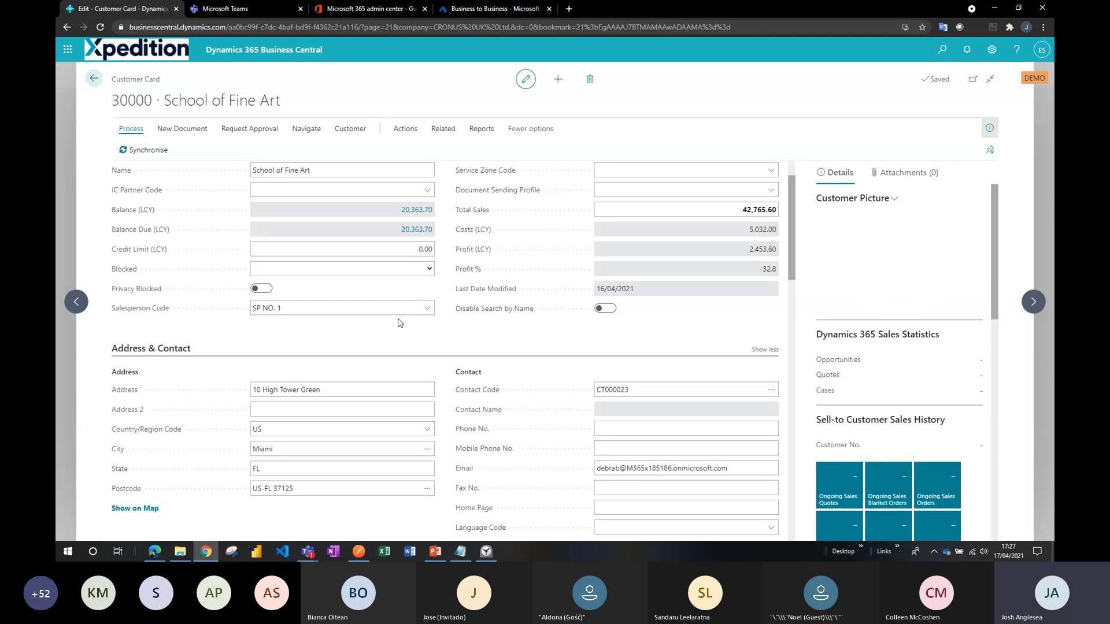
pyautogui.click(376, 408)
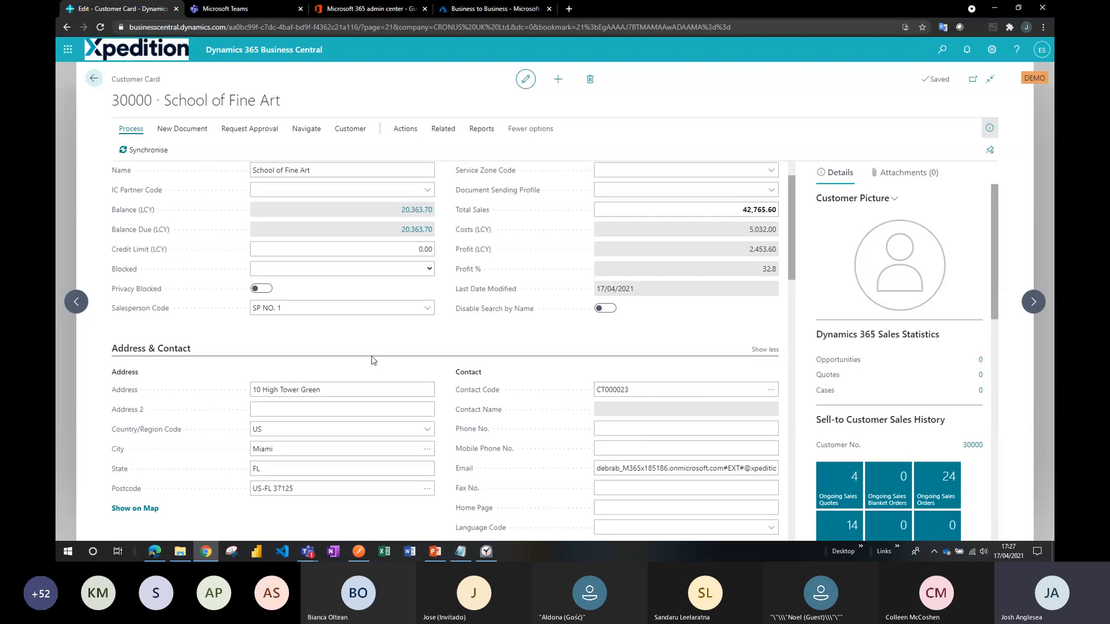
# Switch to Power Apps in the Teams browser tab and list all items built for the Business to Business team.
pyautogui.scroll(1, 425, 355)
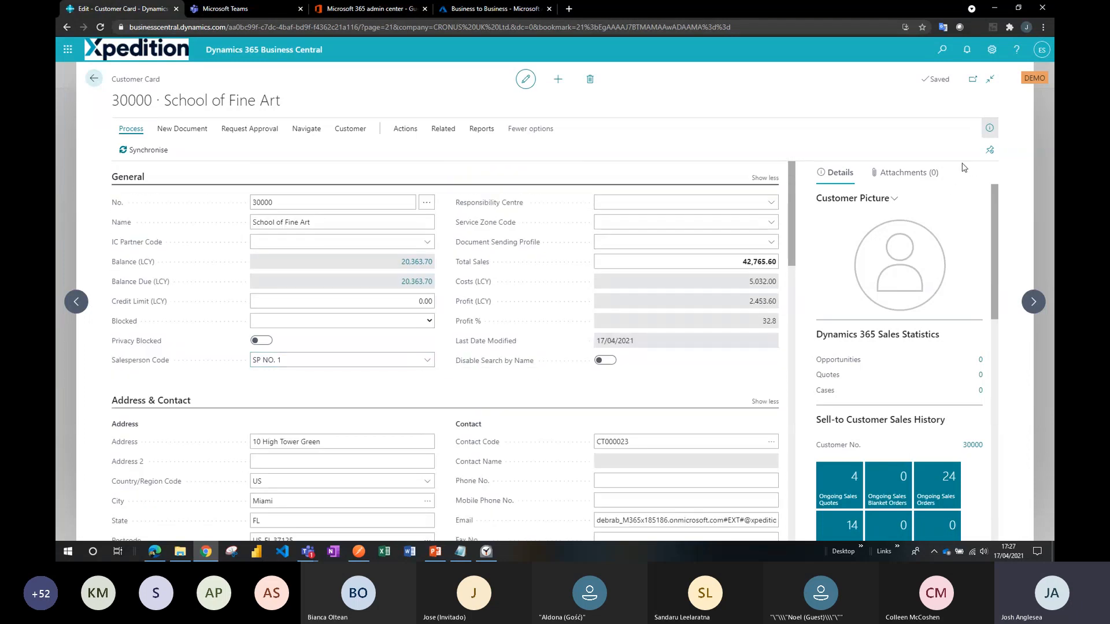
pyautogui.click(249, 10)
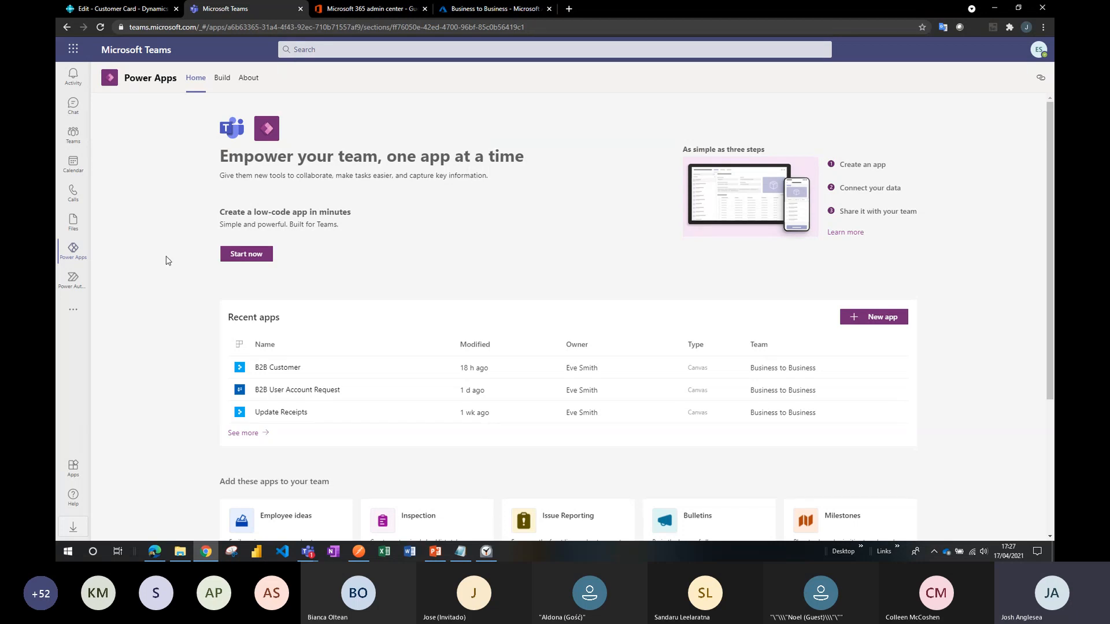
pyautogui.click(223, 82)
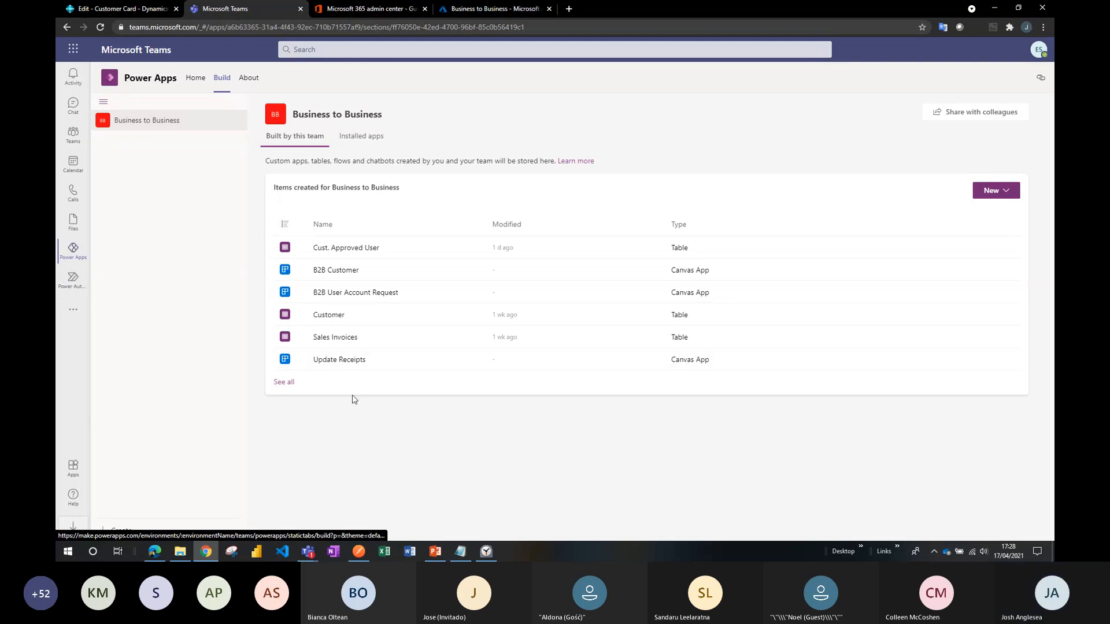
pyautogui.click(284, 383)
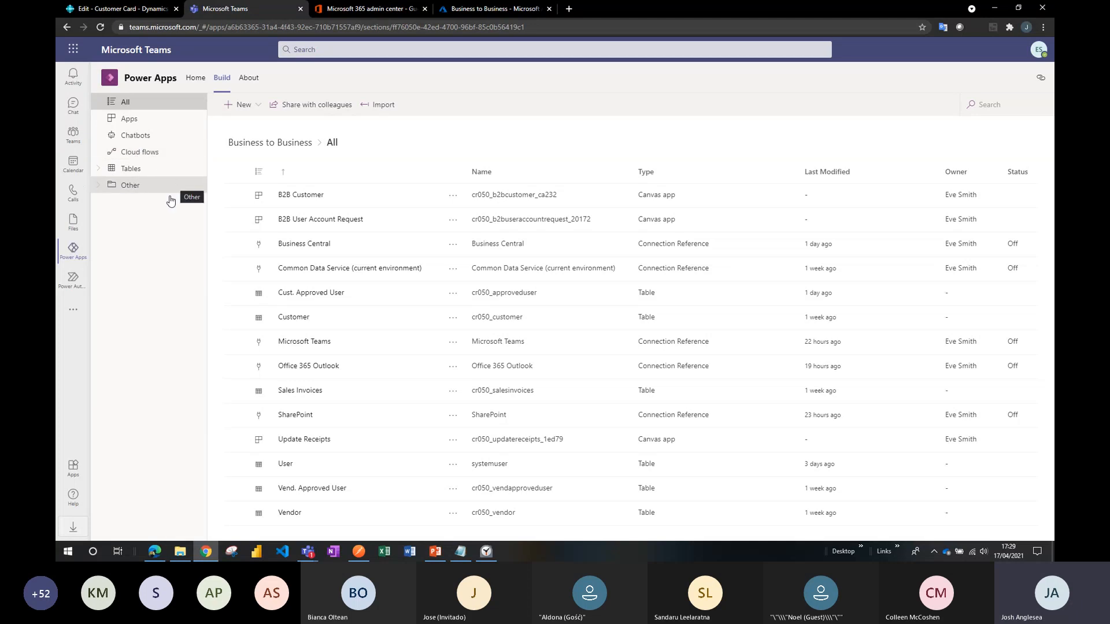
# Open the Customer table and review its Member and Guest permissions, closing the permission settings without changes.
pyautogui.click(99, 171)
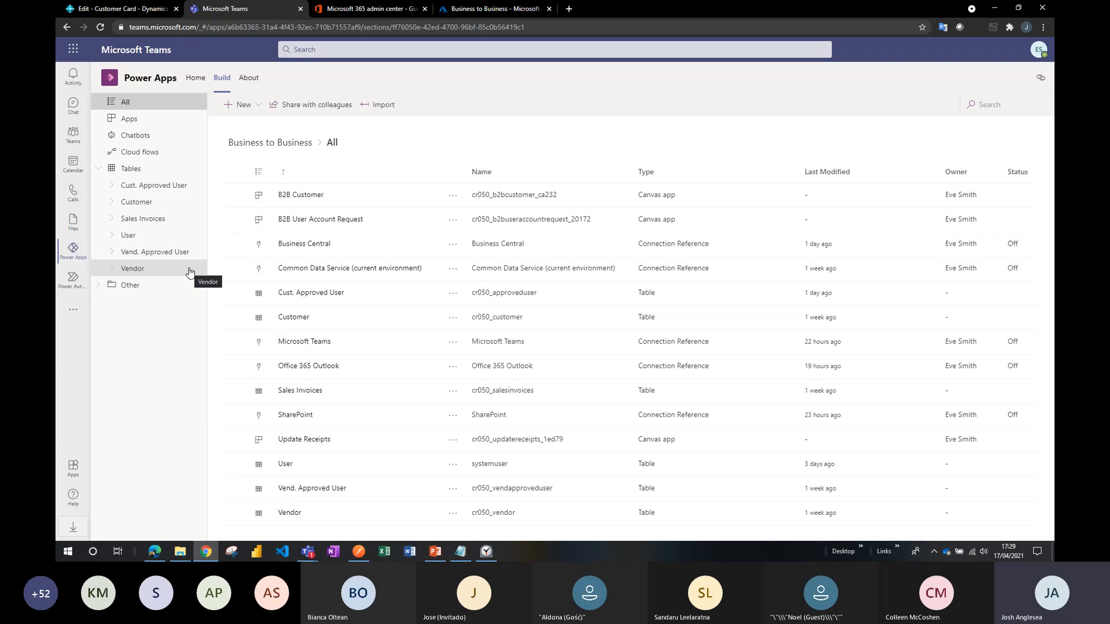
pyautogui.click(148, 205)
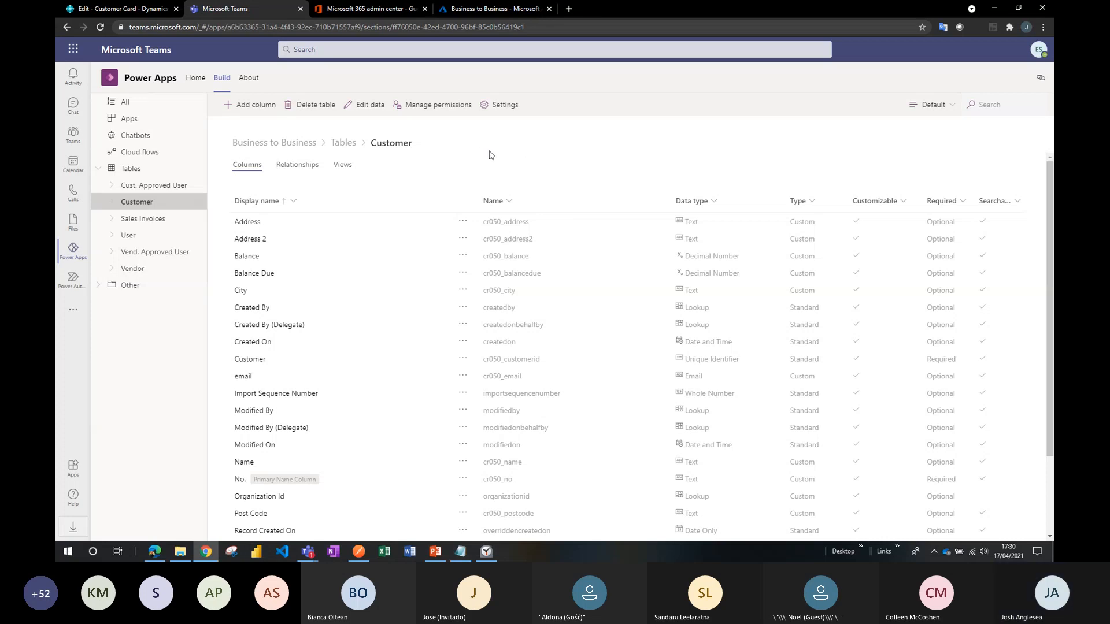
pyautogui.click(447, 112)
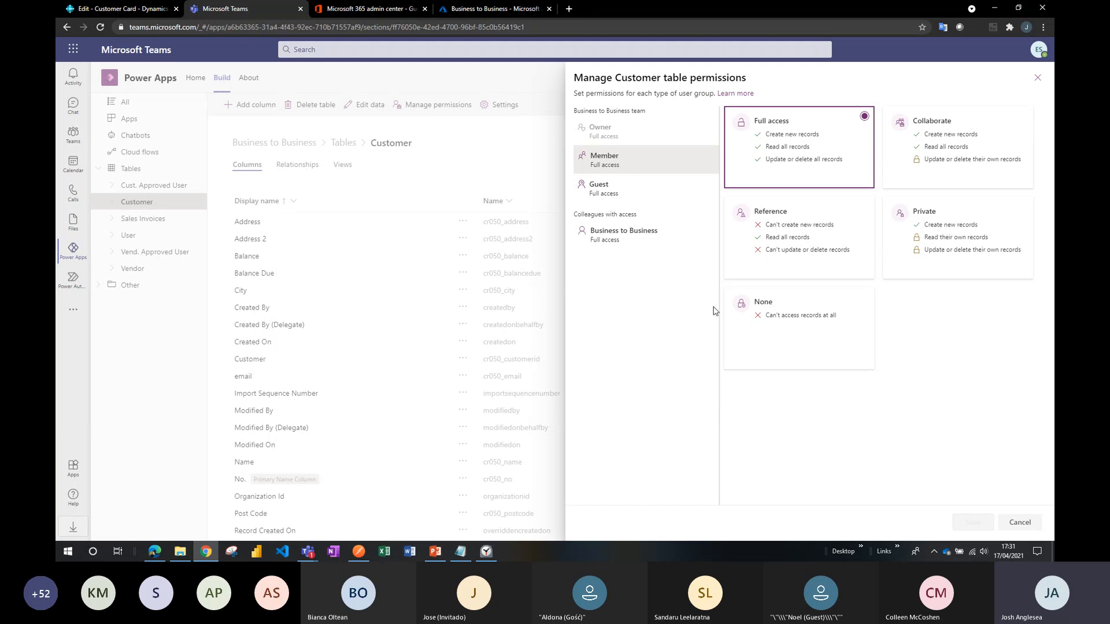
pyautogui.click(629, 191)
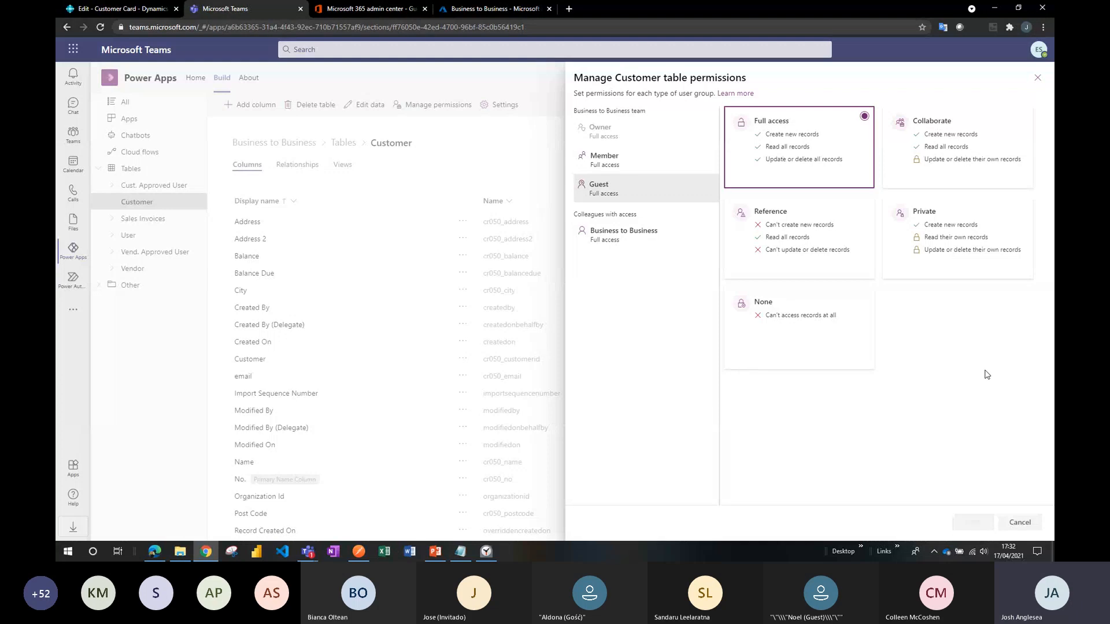
pyautogui.click(1020, 523)
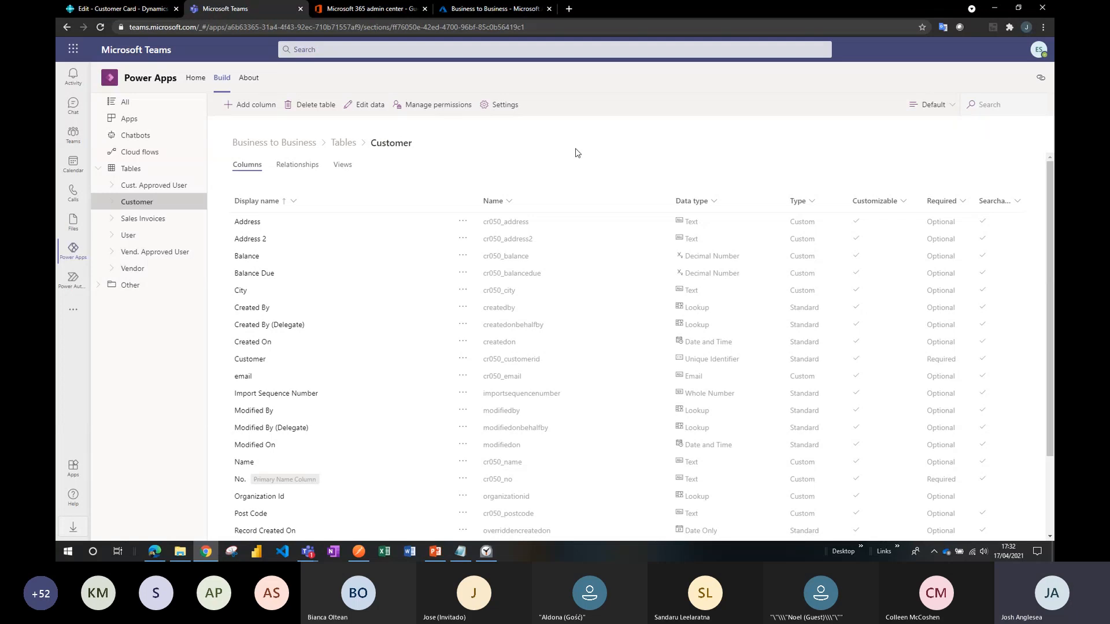
# Open the B2B Cust. Refresh cloud flow, inspect its HTTP action and Apply to each 2 loop, and return to the flow list.
pyautogui.click(163, 158)
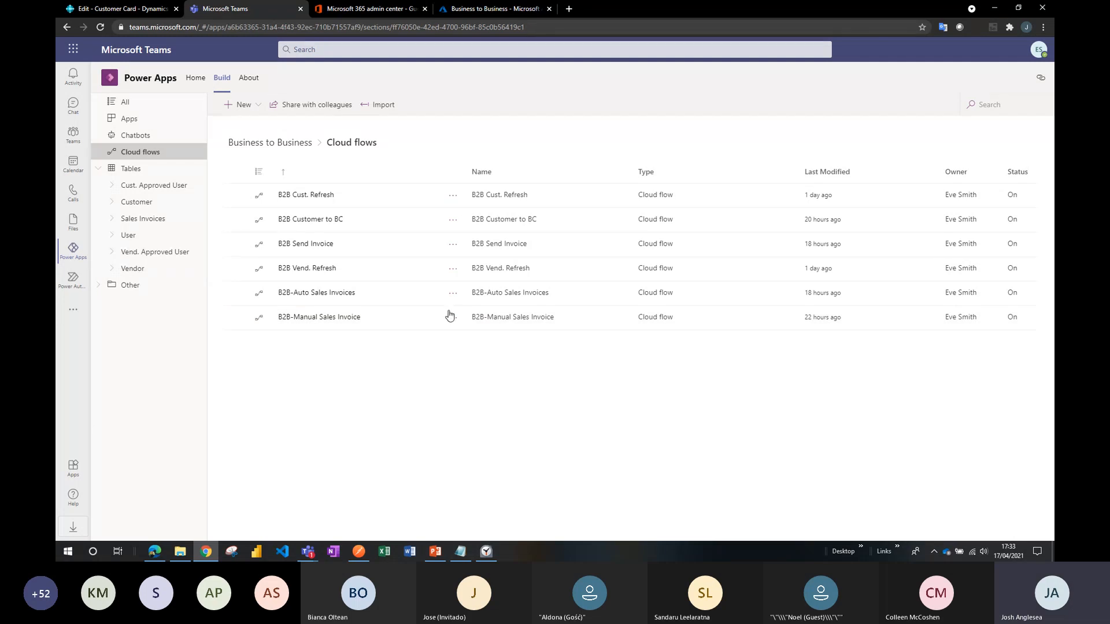
pyautogui.click(453, 196)
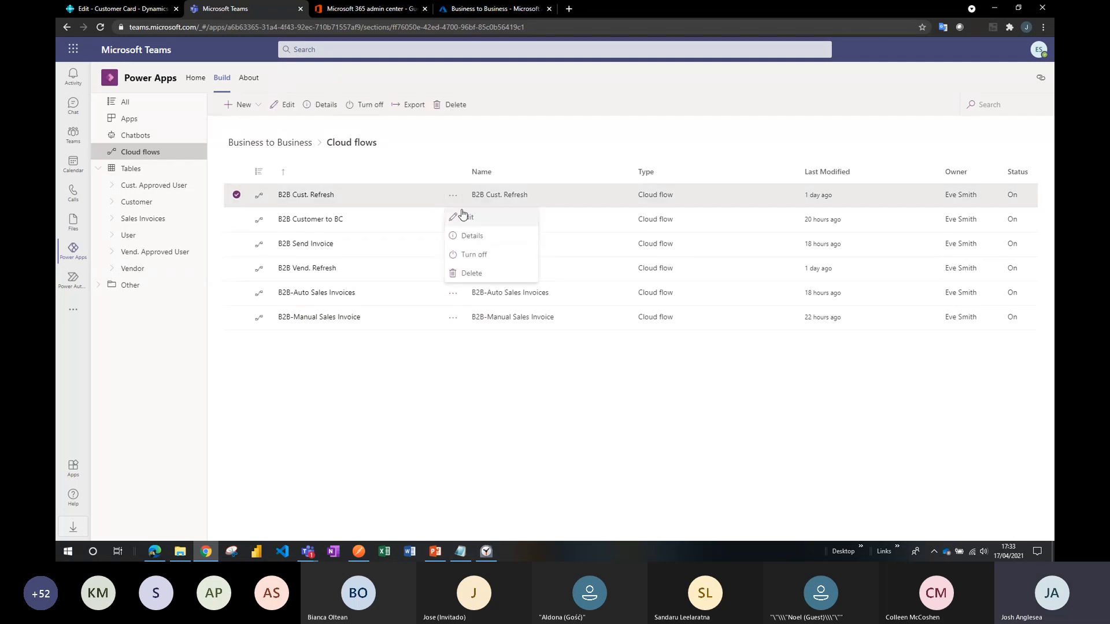
pyautogui.click(466, 217)
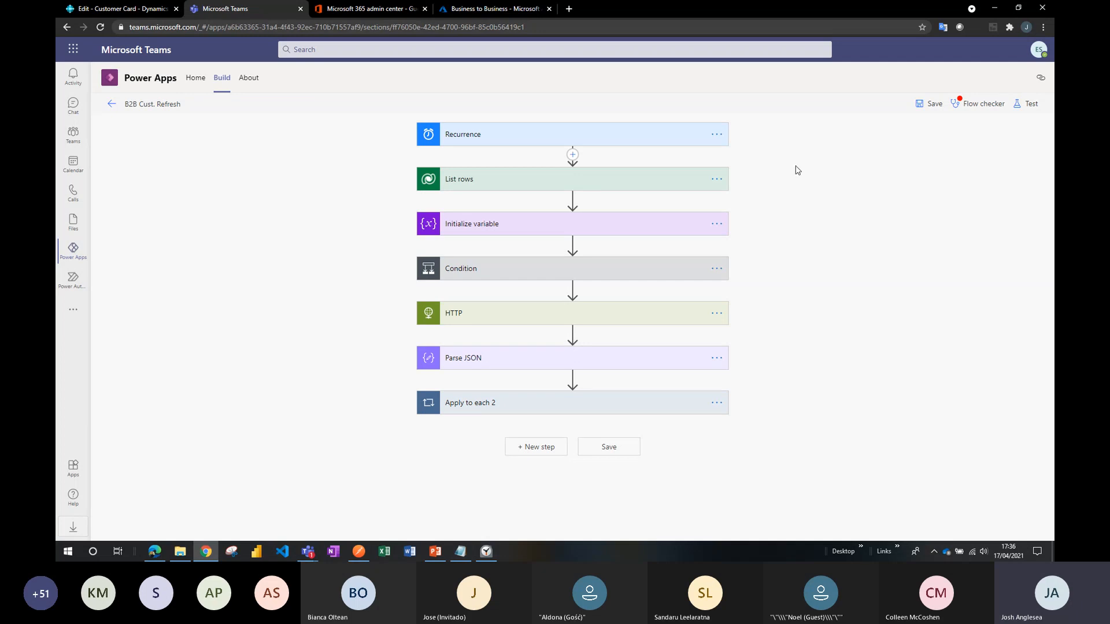
pyautogui.click(660, 318)
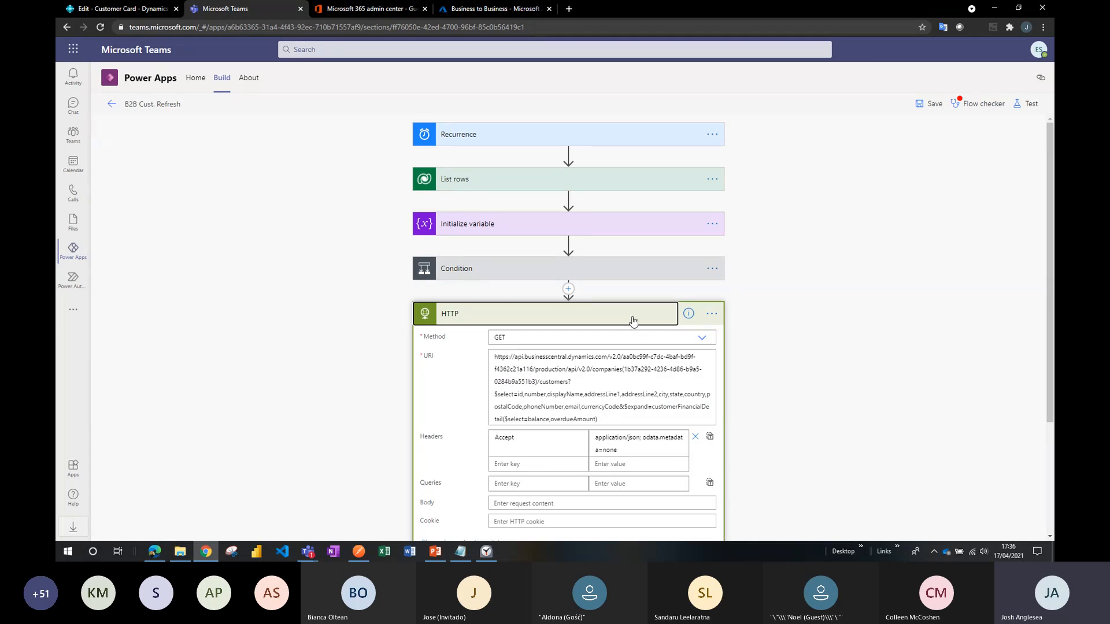
pyautogui.click(633, 321)
pyautogui.click(648, 405)
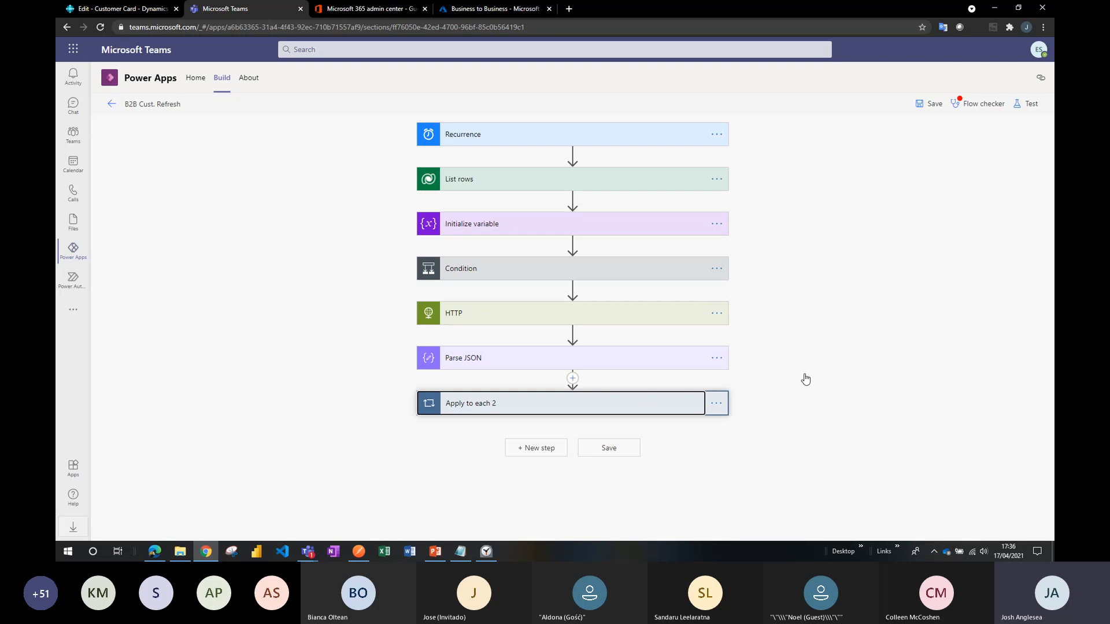
pyautogui.scroll(-2, 820, 373)
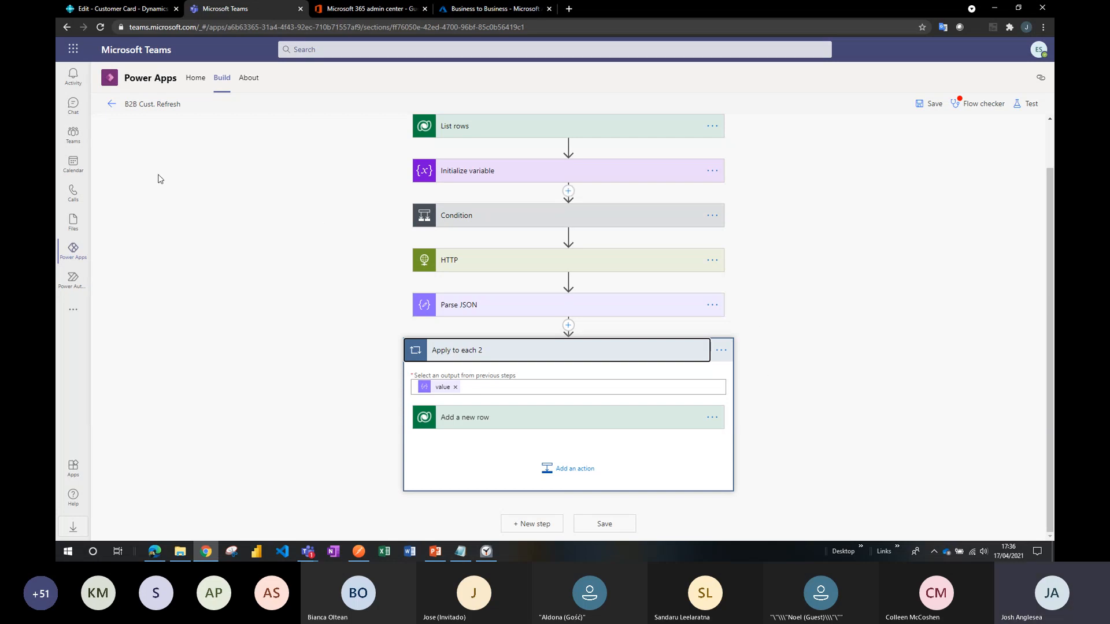
pyautogui.click(110, 106)
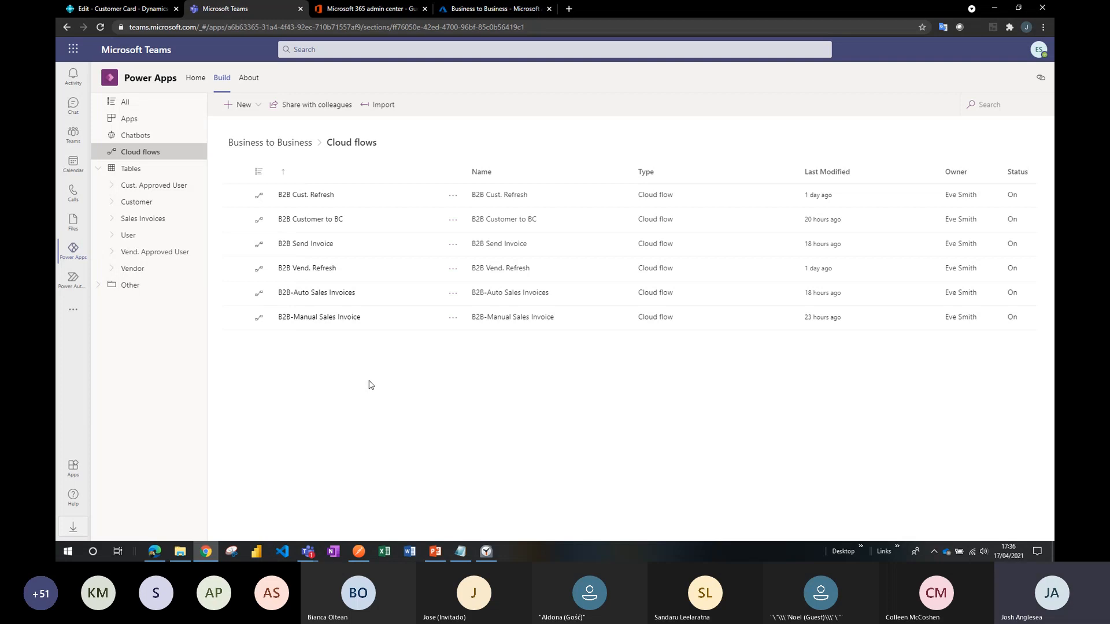
# Review the B2B Customer to BC and B2B-Auto Sales Invoices flow designs and return to the cloud flow list.
pyautogui.click(327, 222)
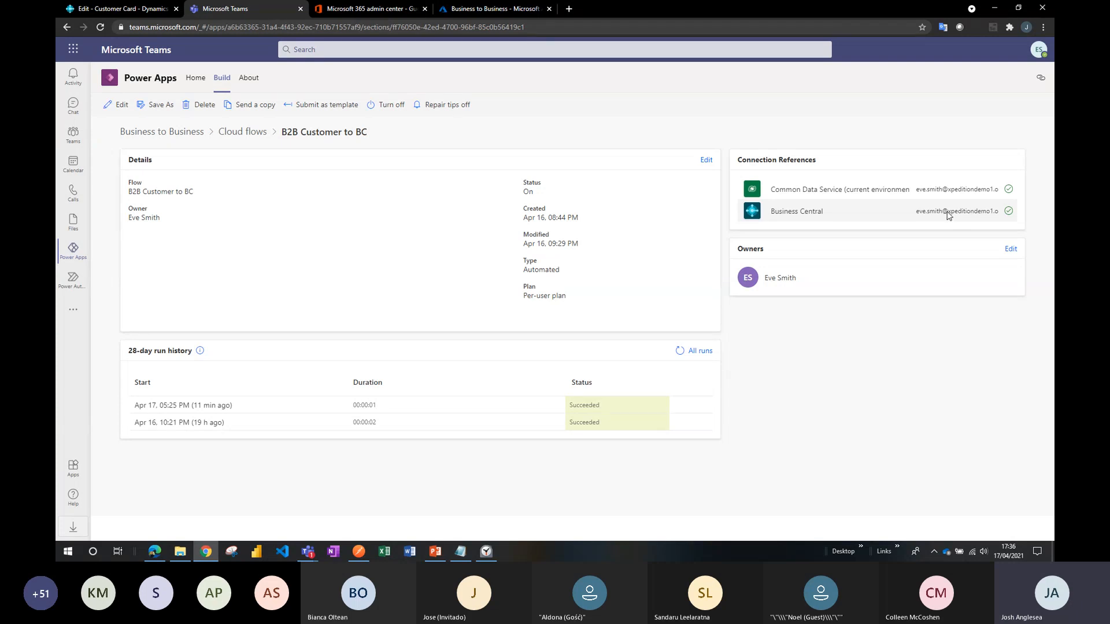
pyautogui.click(118, 109)
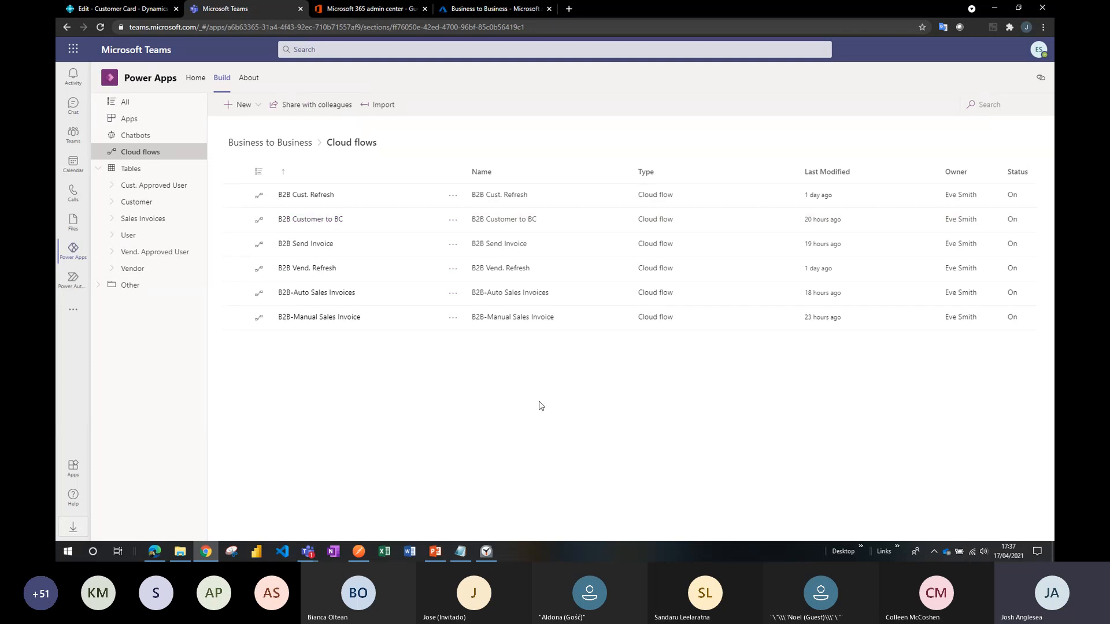
pyautogui.click(324, 293)
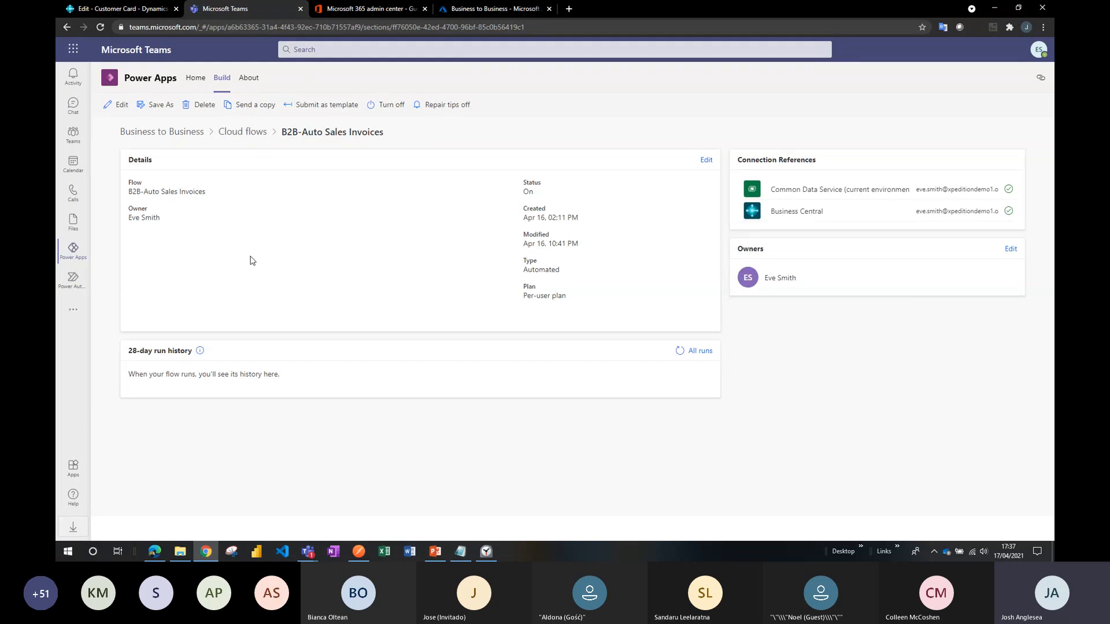
pyautogui.click(119, 110)
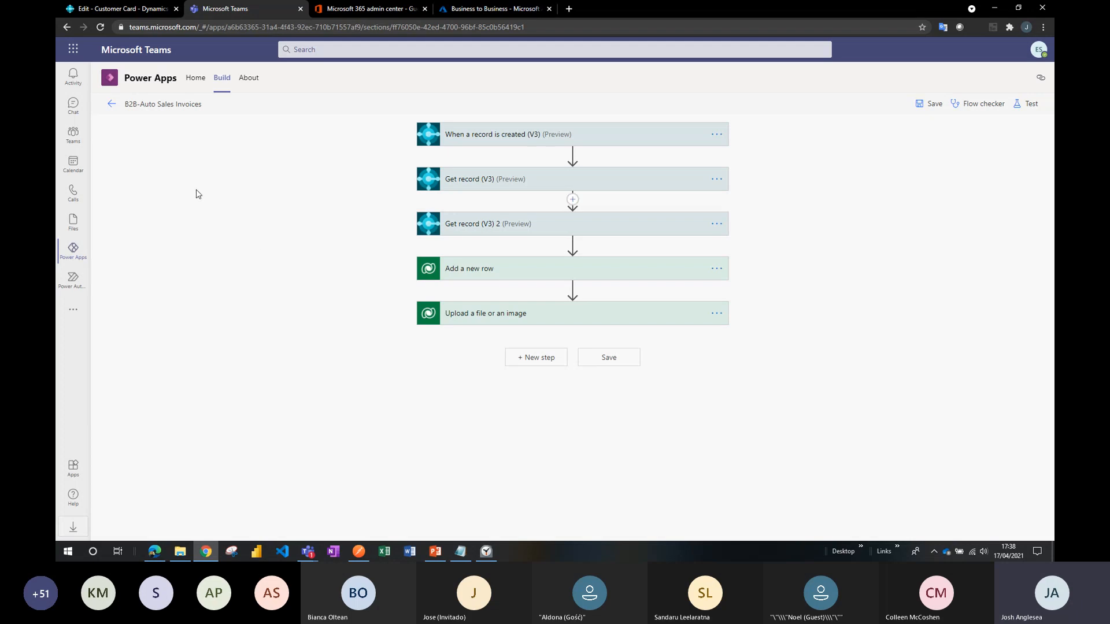
pyautogui.click(112, 106)
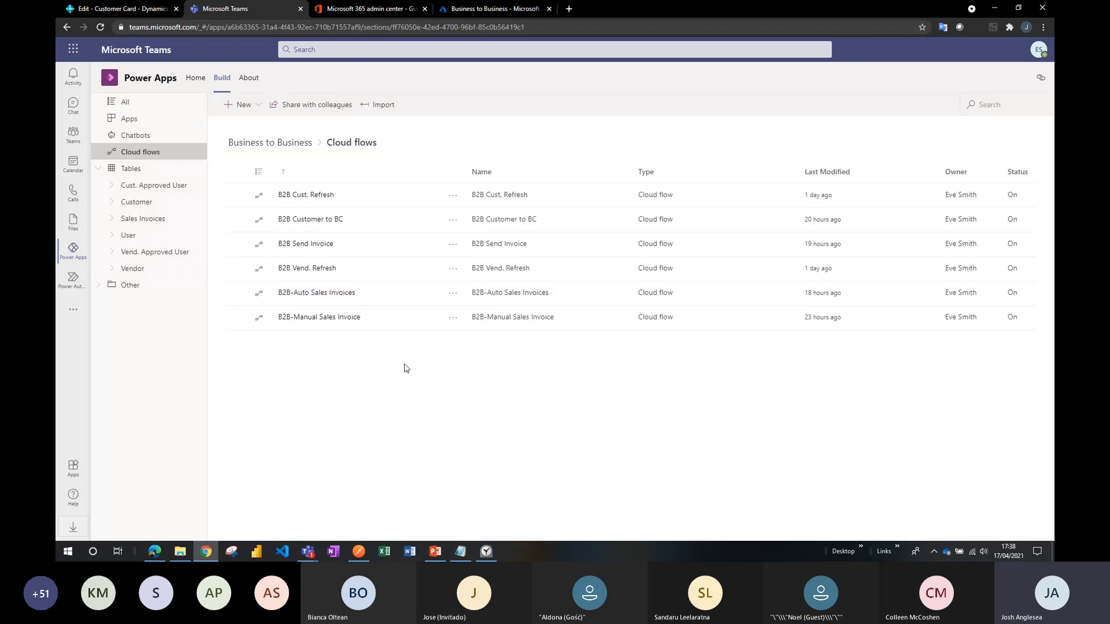
# Open the B2B-Manual Sales Invoice flow for editing and expand its Apply to each loop to inspect the actions inside.
pyautogui.click(324, 317)
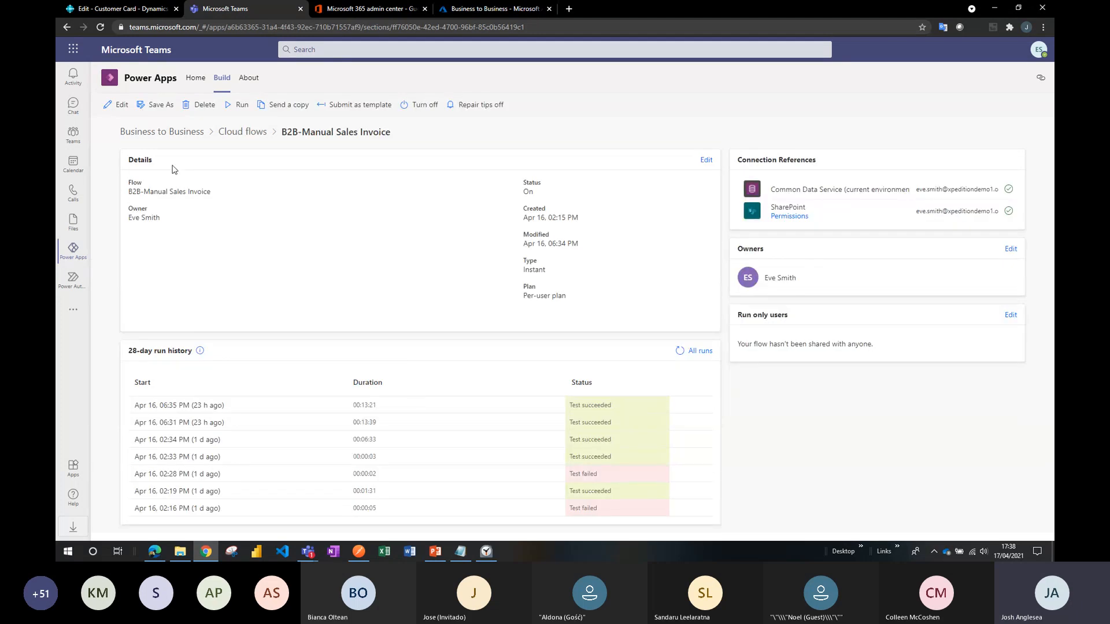
pyautogui.click(114, 104)
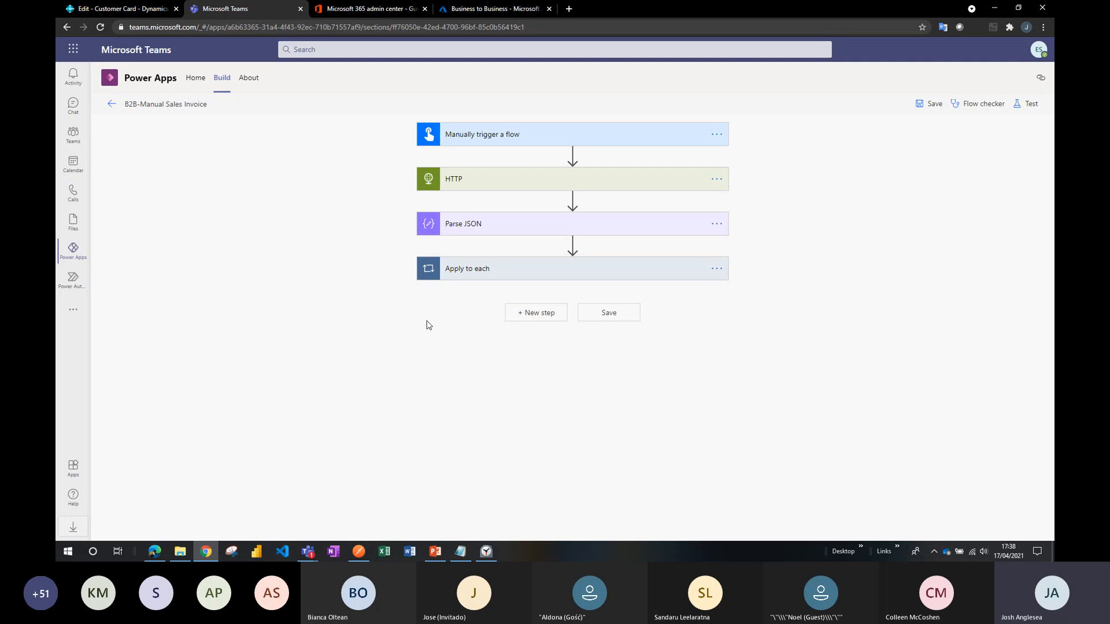
pyautogui.click(495, 275)
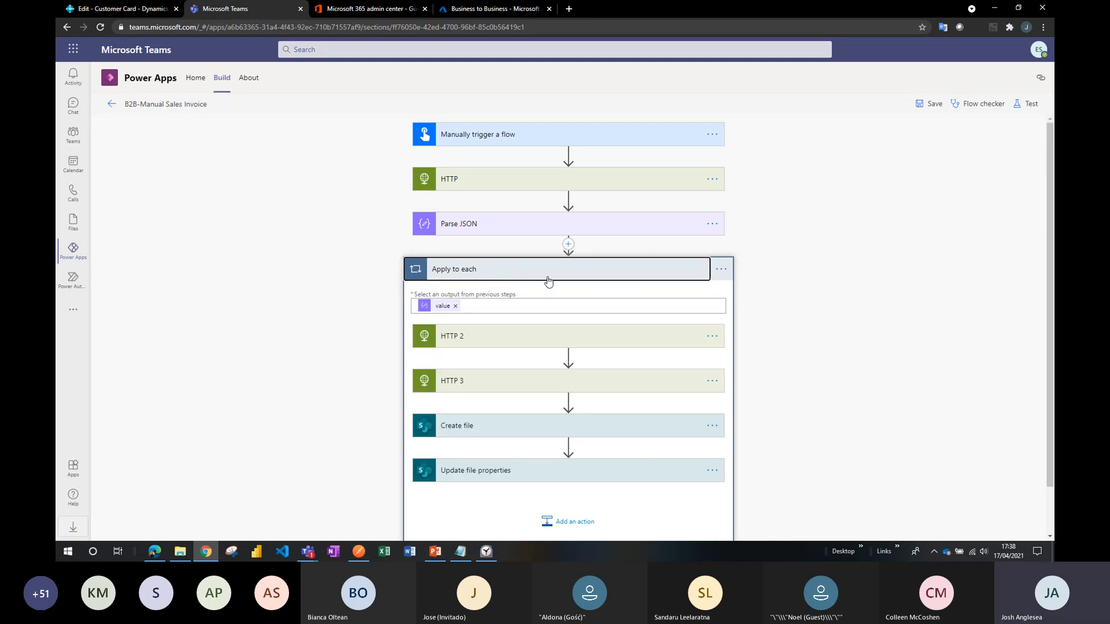
pyautogui.scroll(-1, 816, 322)
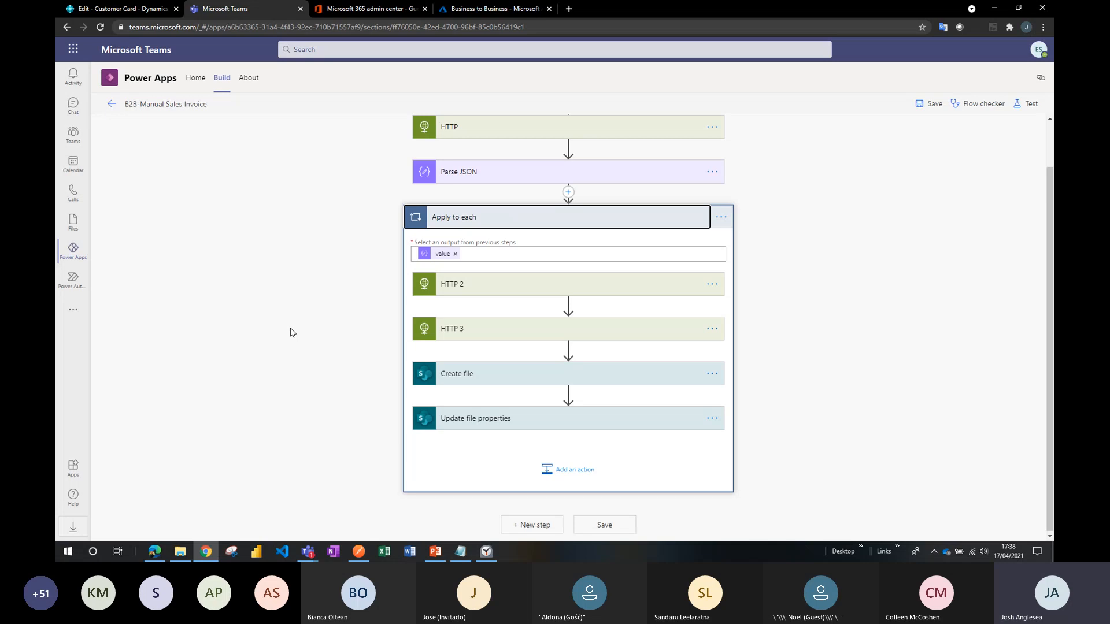
# Examine the salesInvoices, pdfDocument and pdfDocumentContent parts of the HTTP 3 action's URI and return to the cloud flow list.
pyautogui.click(476, 329)
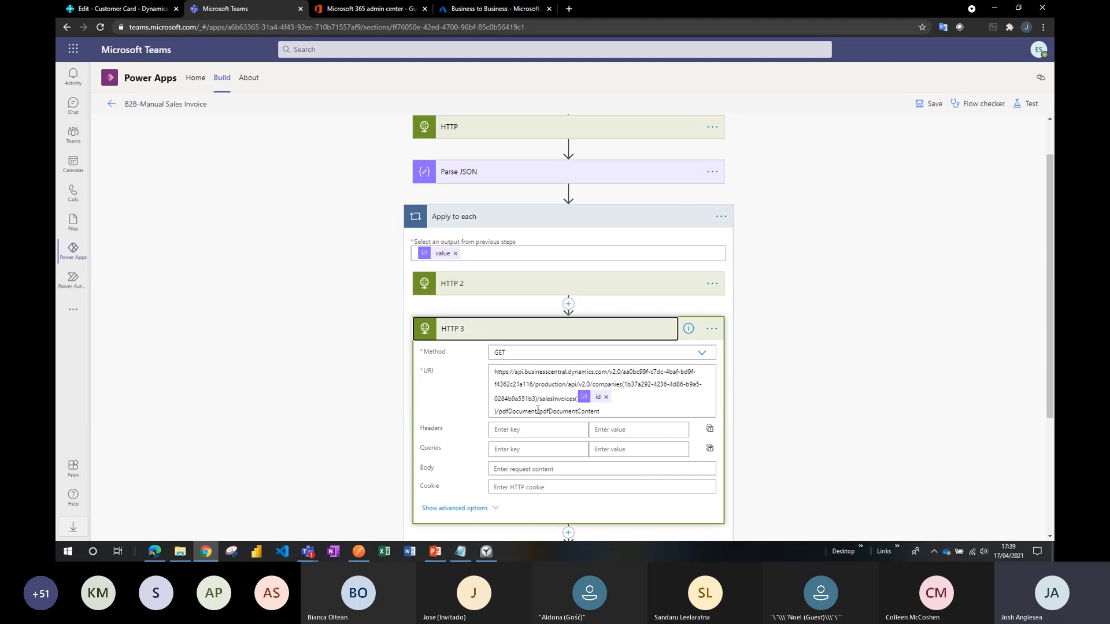
pyautogui.moveTo(538, 410); pyautogui.dragTo(500, 411)
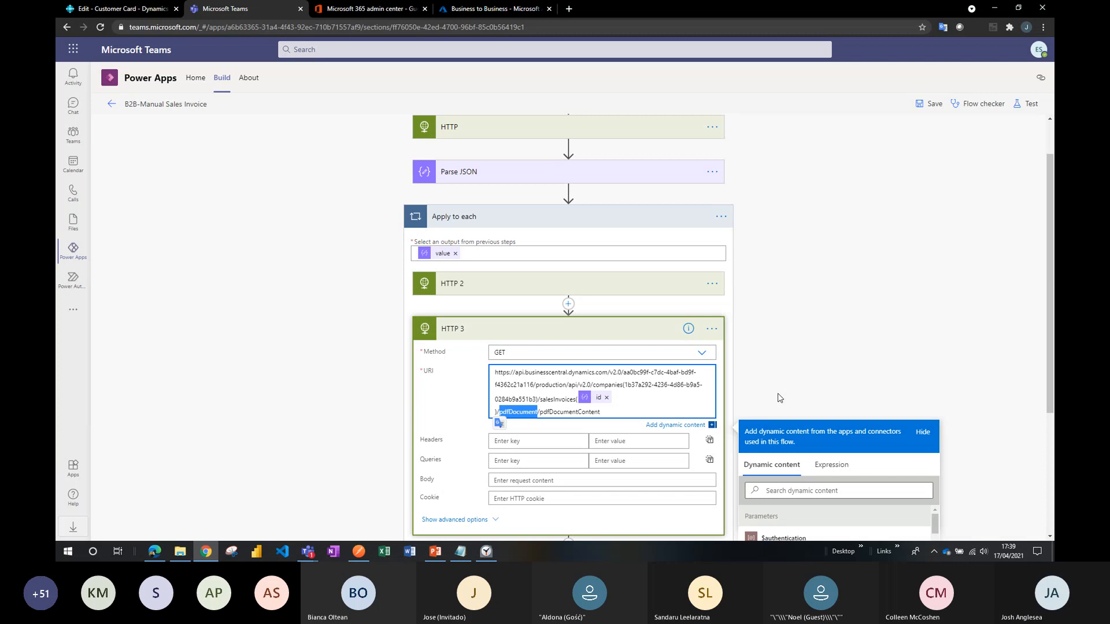
pyautogui.click(764, 389)
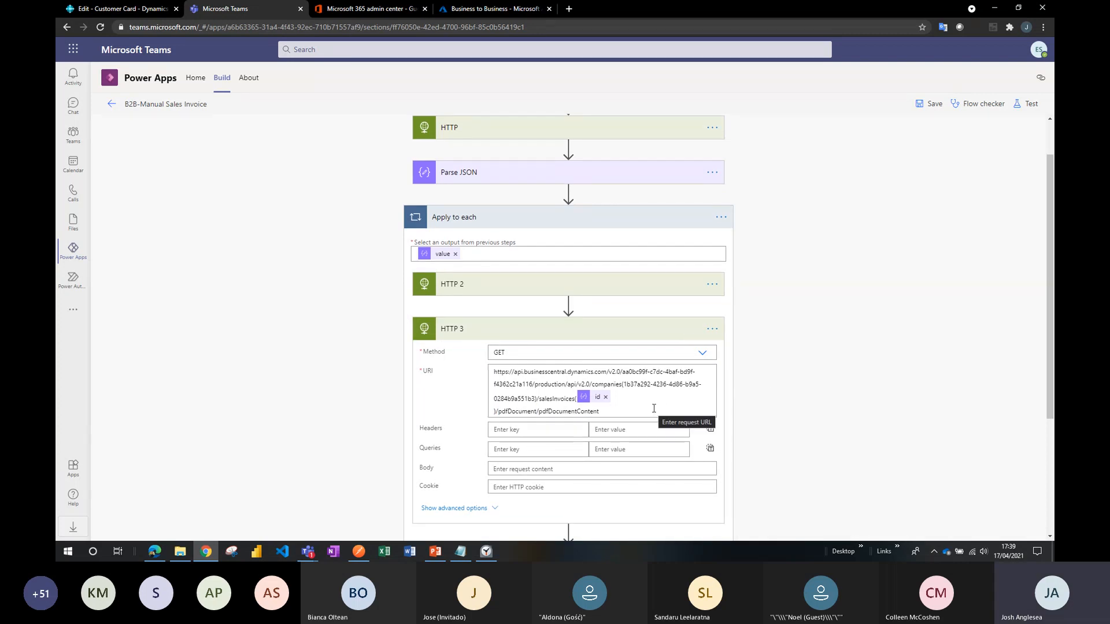
pyautogui.click(541, 399)
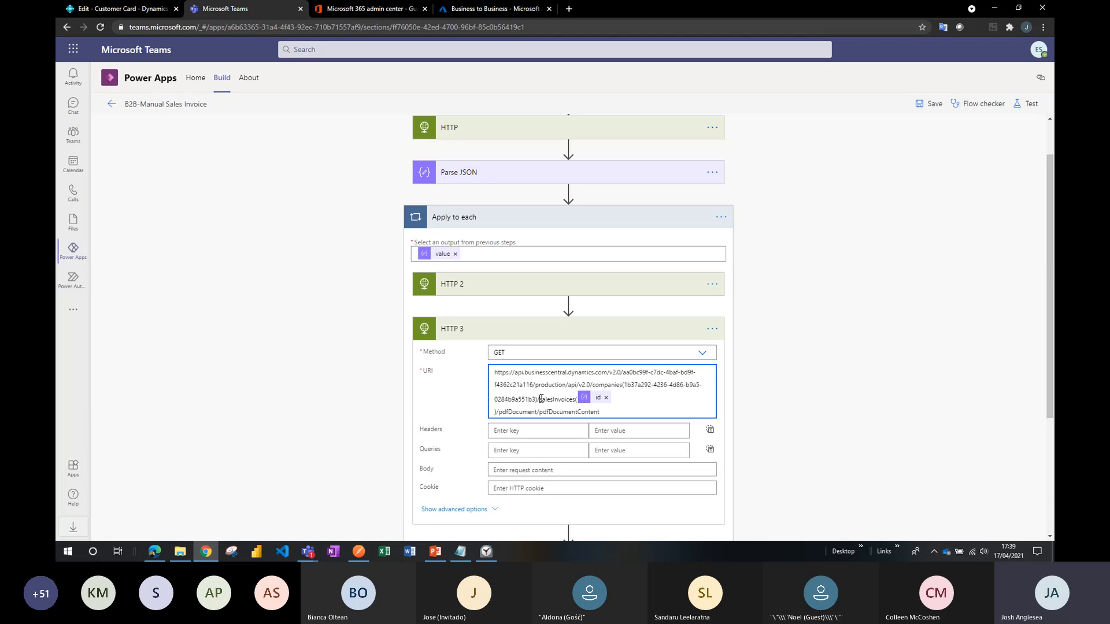
pyautogui.moveTo(541, 398); pyautogui.dragTo(575, 400)
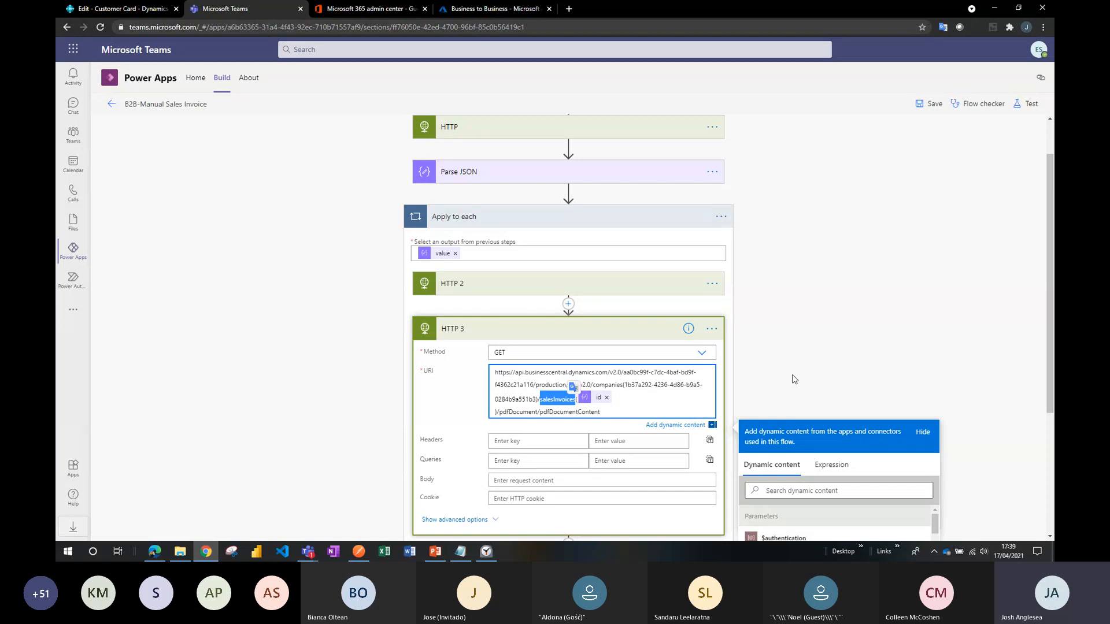
pyautogui.click(657, 412)
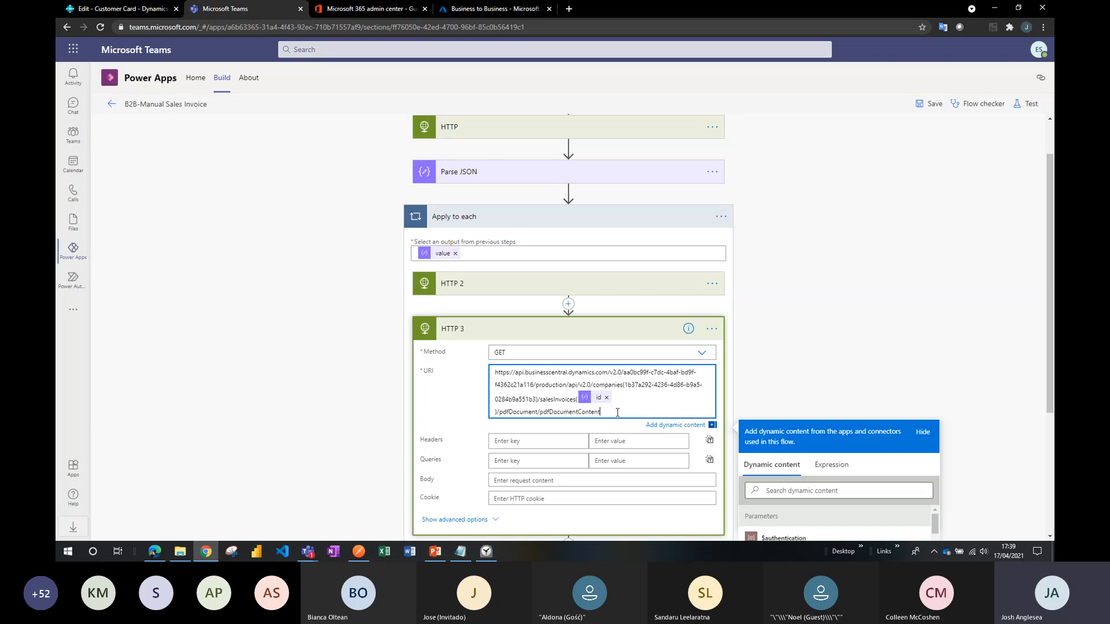
pyautogui.moveTo(616, 412); pyautogui.dragTo(539, 412)
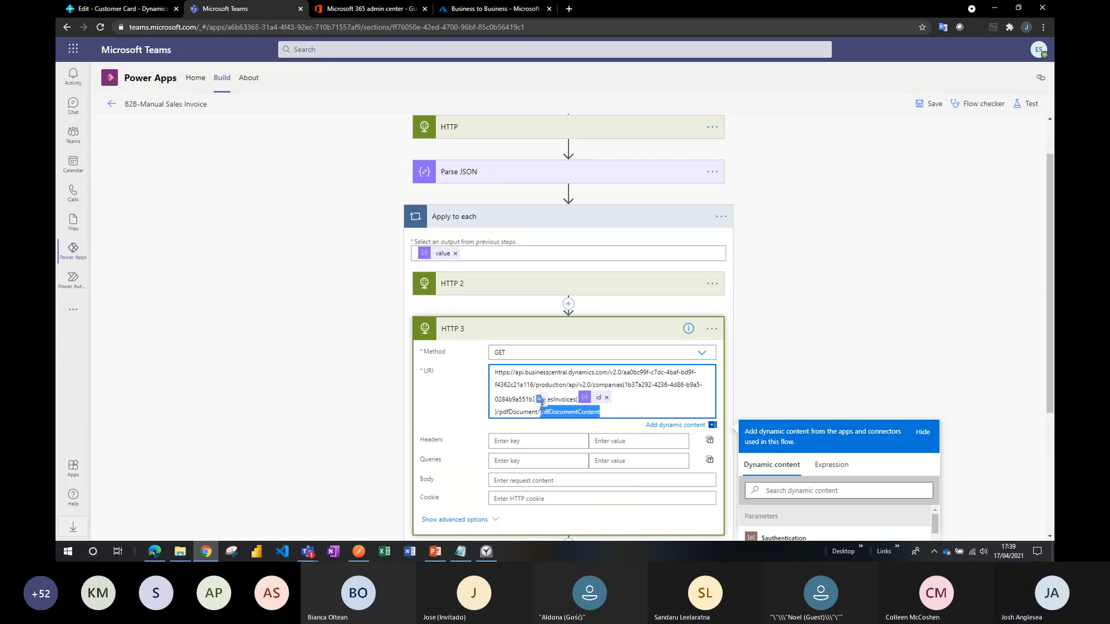
pyautogui.click(643, 413)
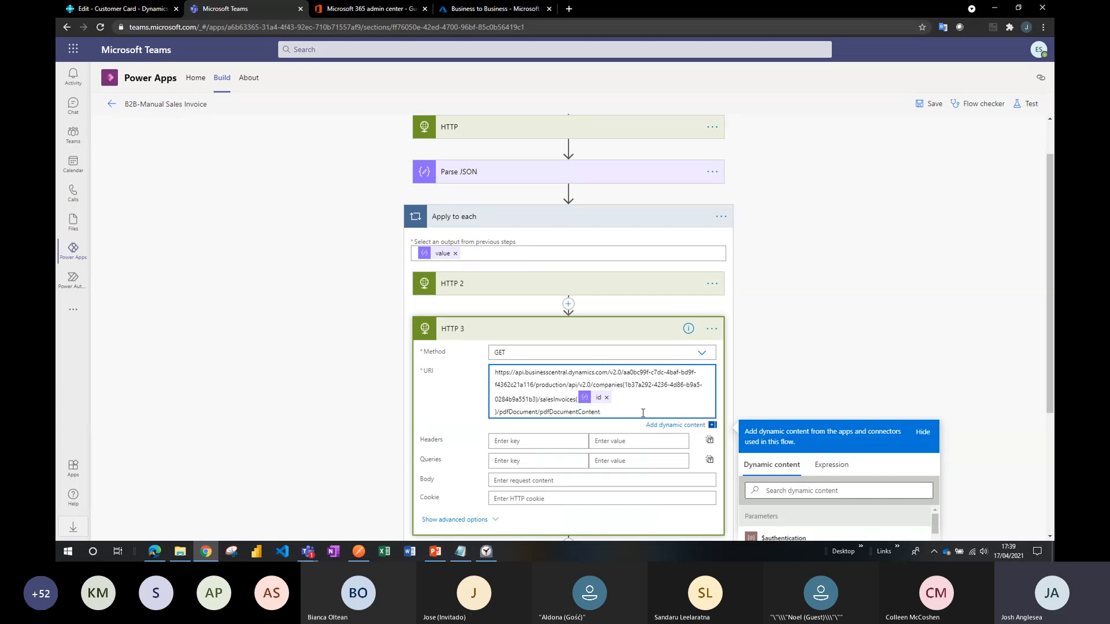
pyautogui.click(250, 314)
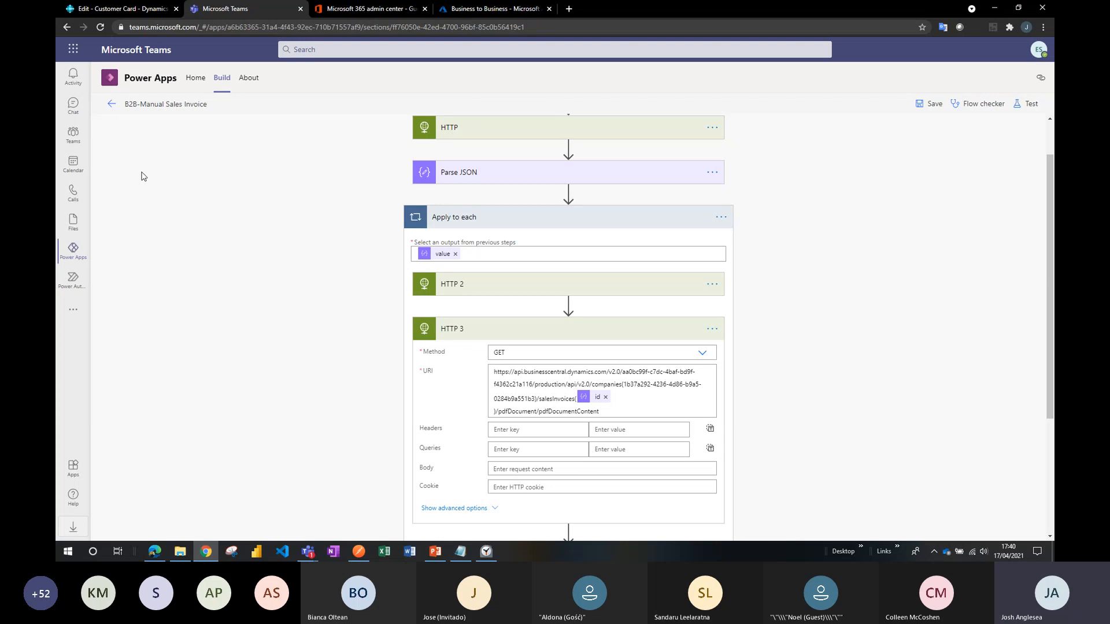
pyautogui.click(113, 105)
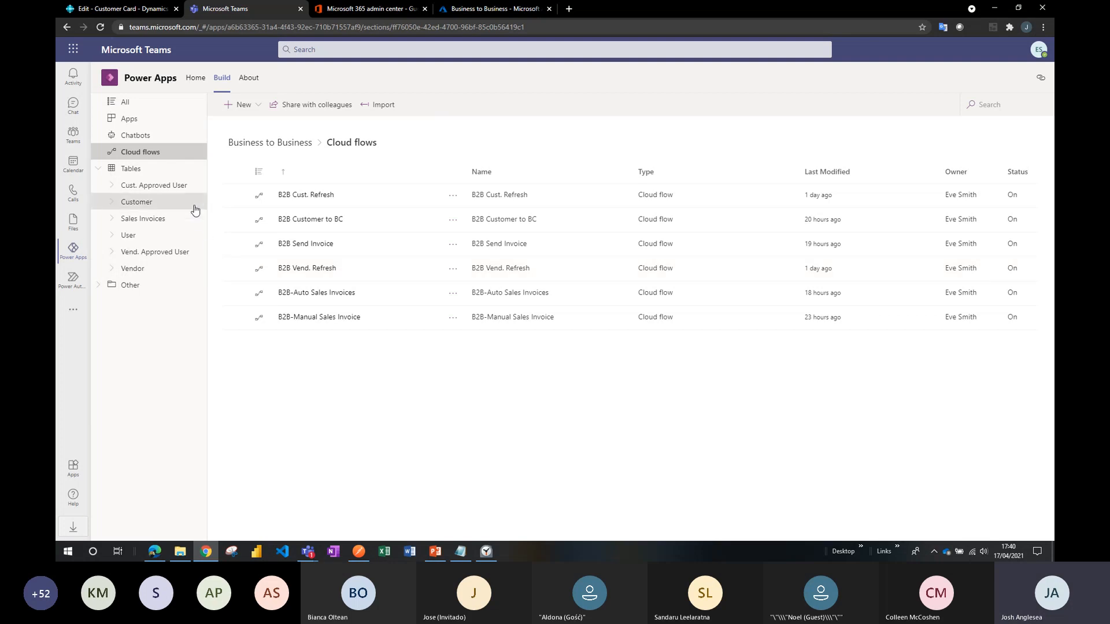
# List the team's apps, and in the guest's Teams window open a blank new-customer form in the B2B User Account Request app.
pyautogui.click(140, 123)
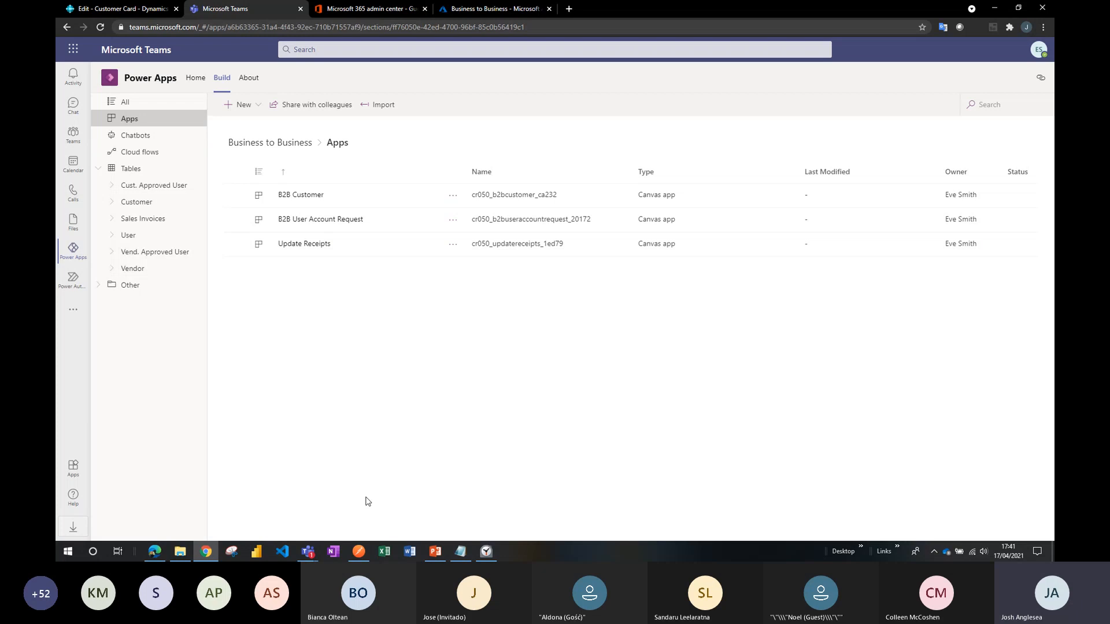
pyautogui.click(155, 556)
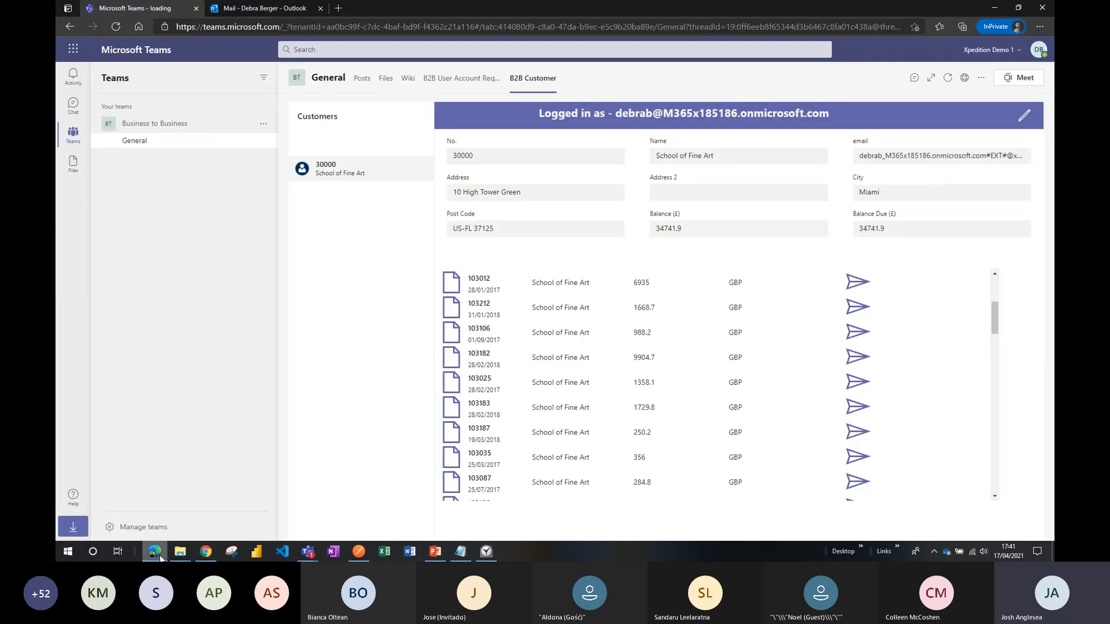
pyautogui.click(465, 82)
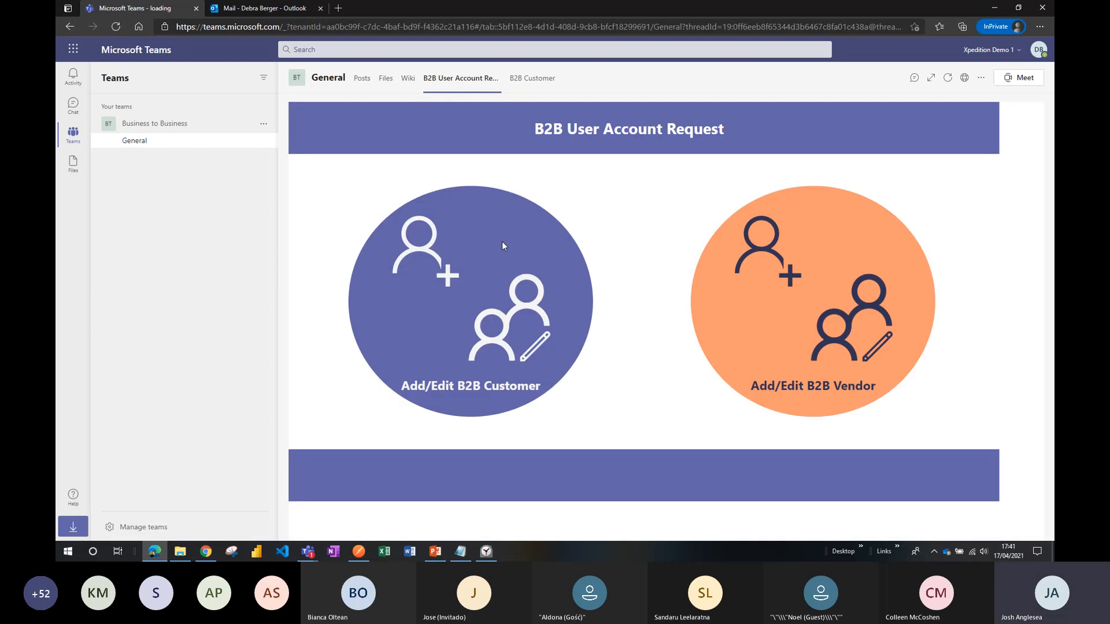
pyautogui.click(425, 255)
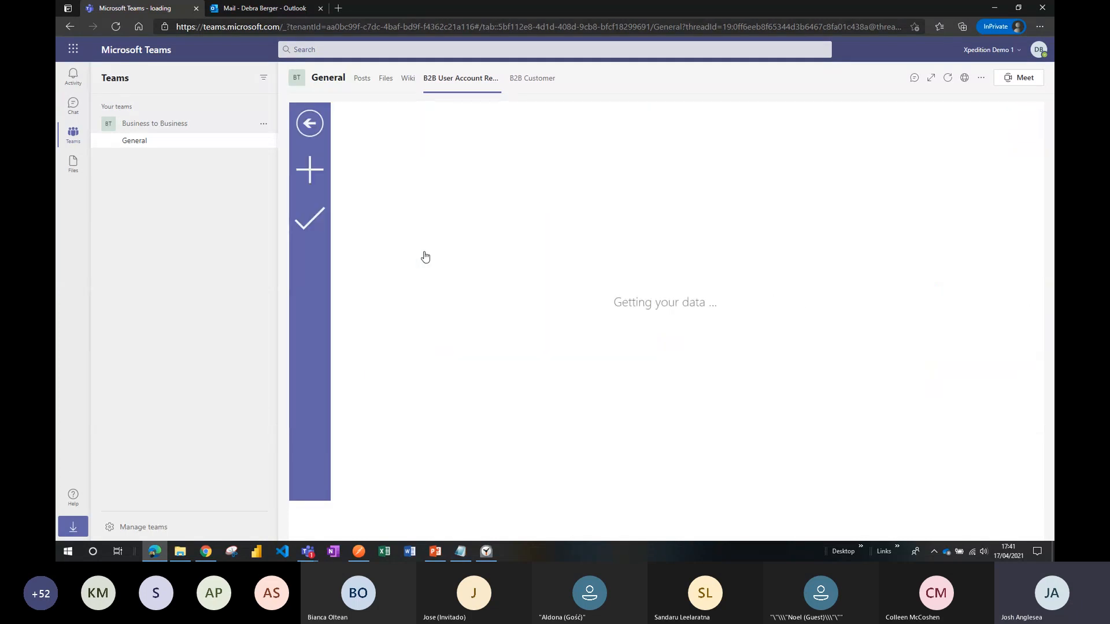
pyautogui.click(316, 185)
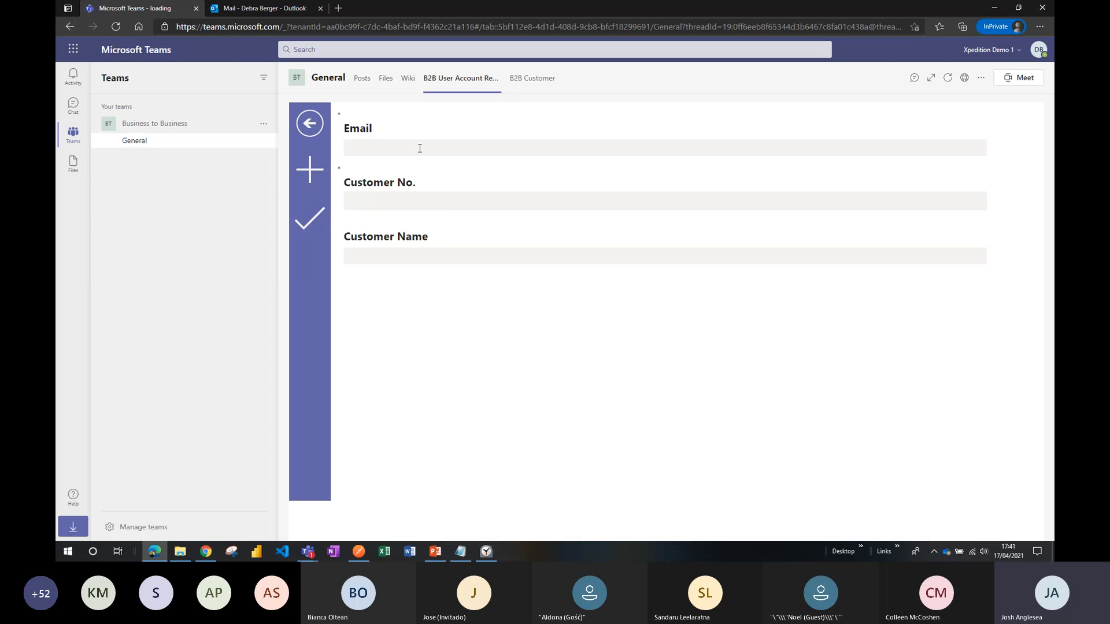
pyautogui.click(420, 149)
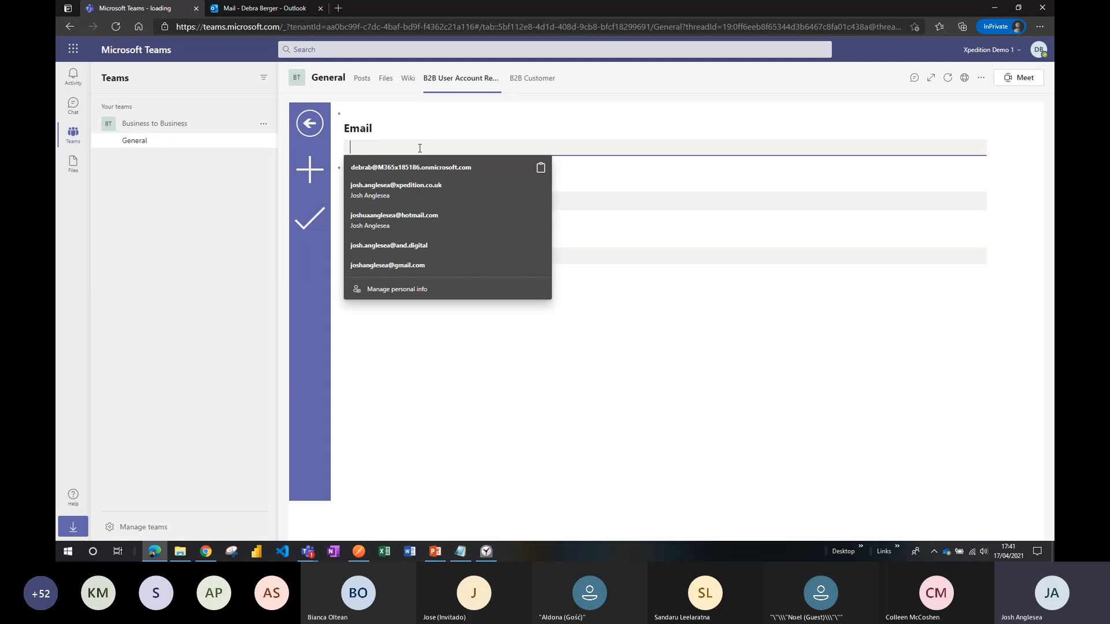
pyautogui.click(632, 315)
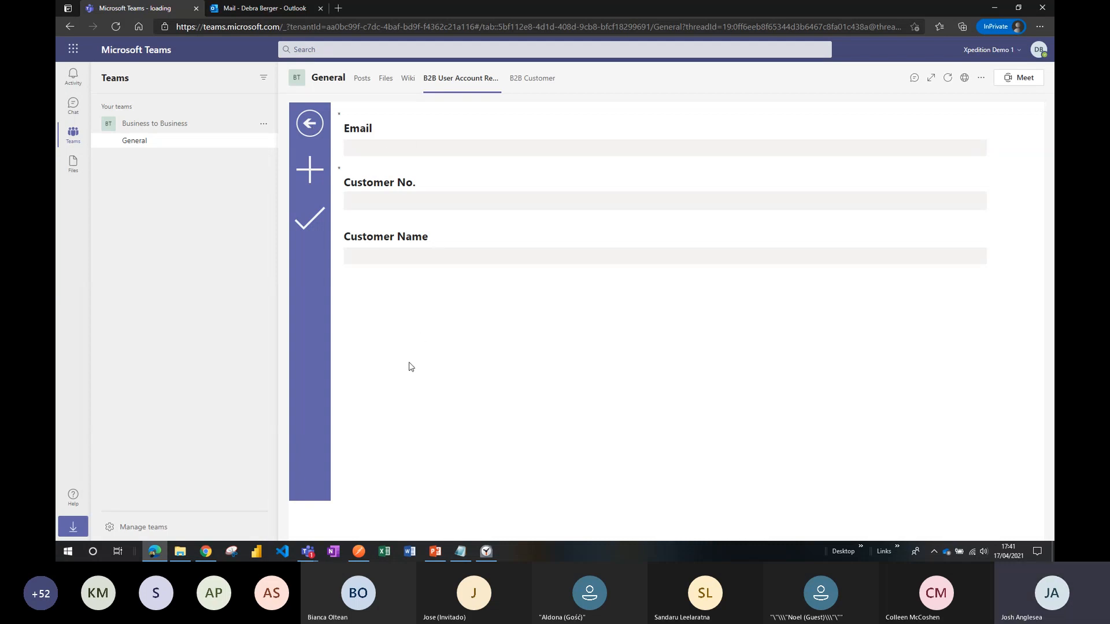
# Return to the Power Apps window and open the B2B Customer canvas app for editing.
pyautogui.click(207, 552)
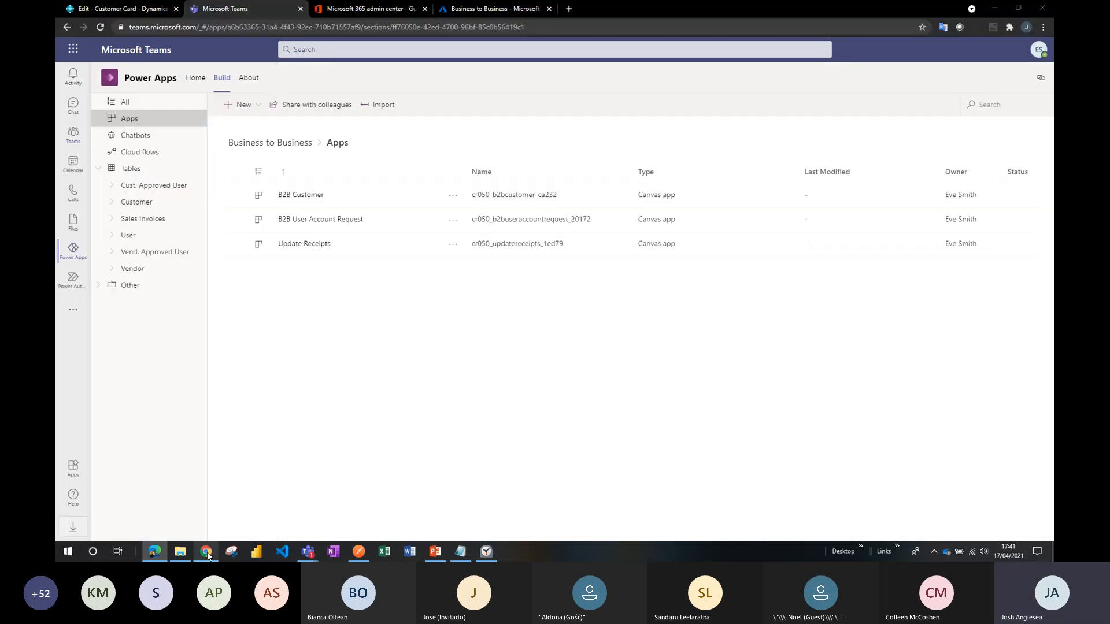
pyautogui.click(452, 197)
pyautogui.click(462, 219)
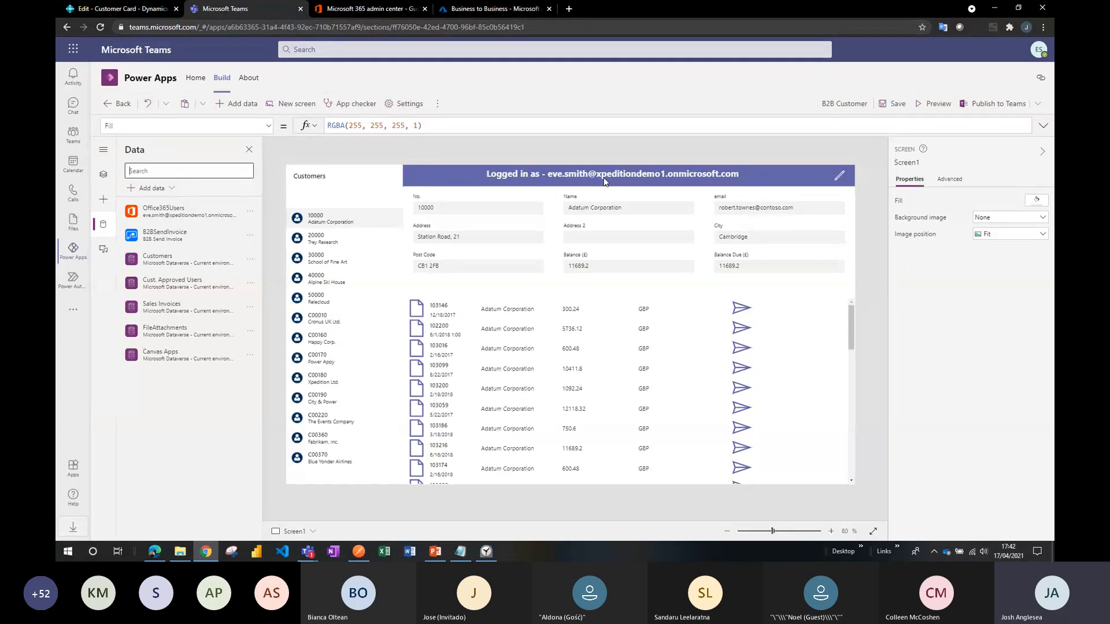
# Display the App object's OnStart formula in full and examine its CustomerFilter variable and LookUp function.
pyautogui.click(99, 180)
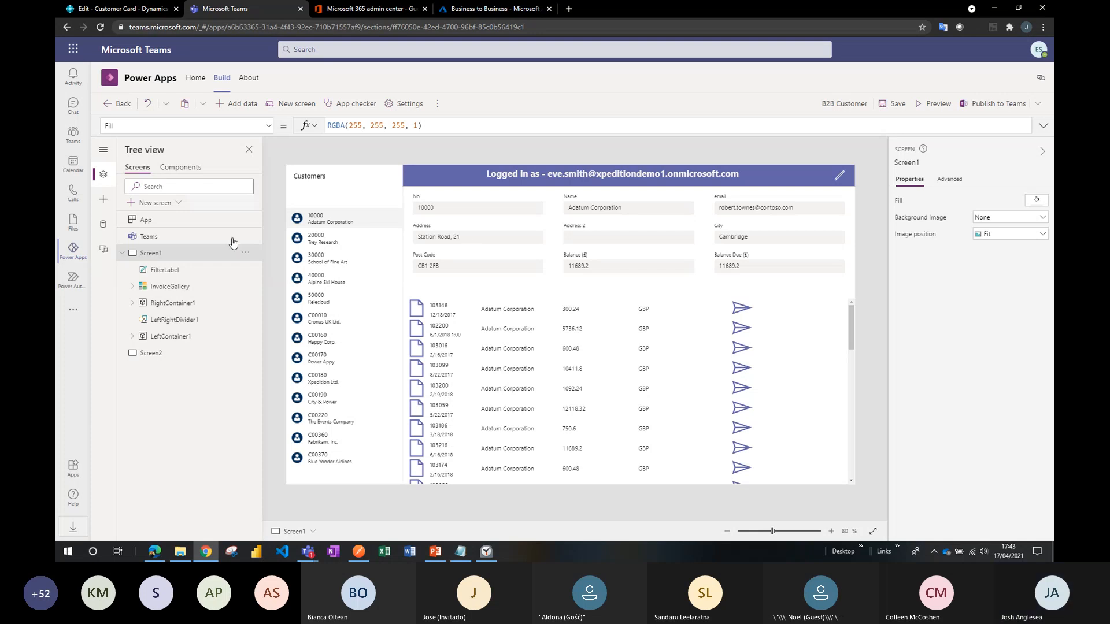
pyautogui.click(167, 225)
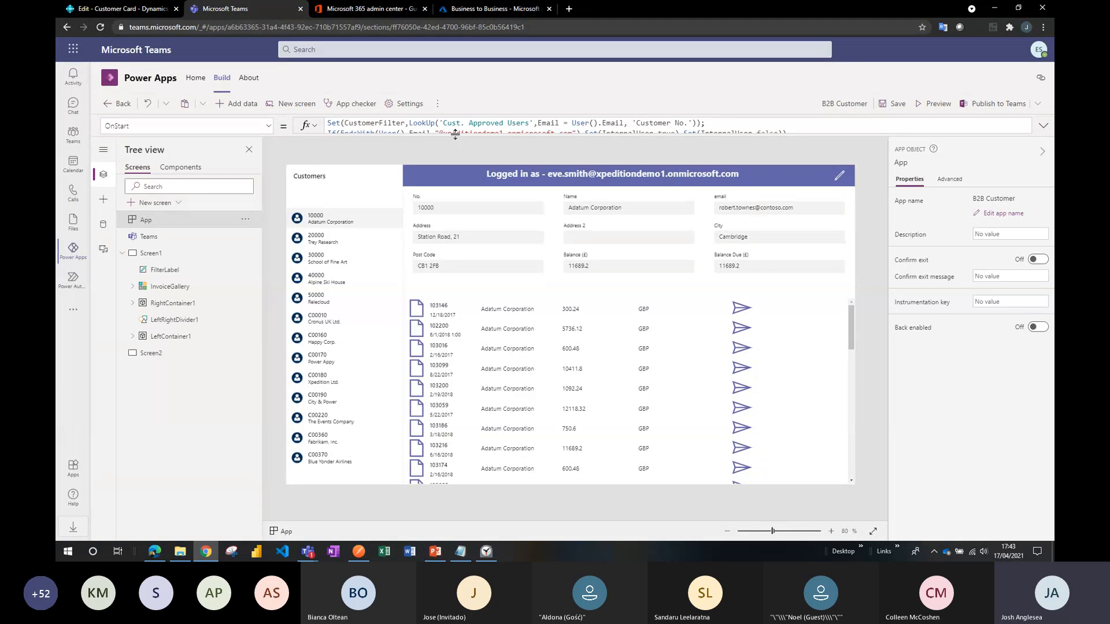
pyautogui.moveTo(455, 134); pyautogui.dragTo(454, 162)
pyautogui.moveTo(454, 163); pyautogui.dragTo(455, 157)
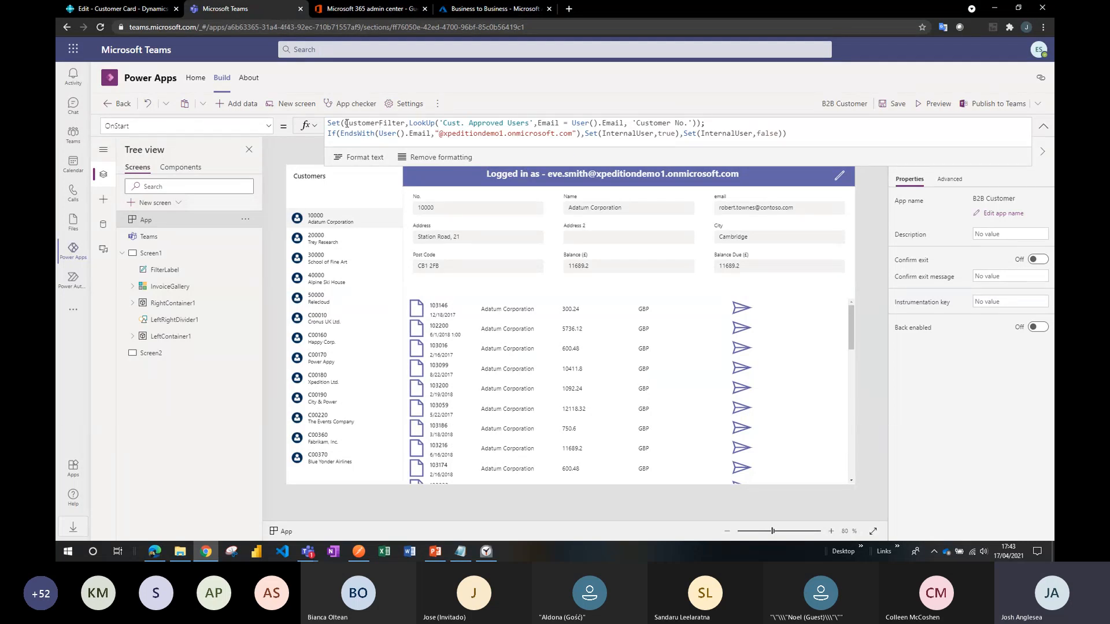
pyautogui.moveTo(345, 123); pyautogui.dragTo(406, 125)
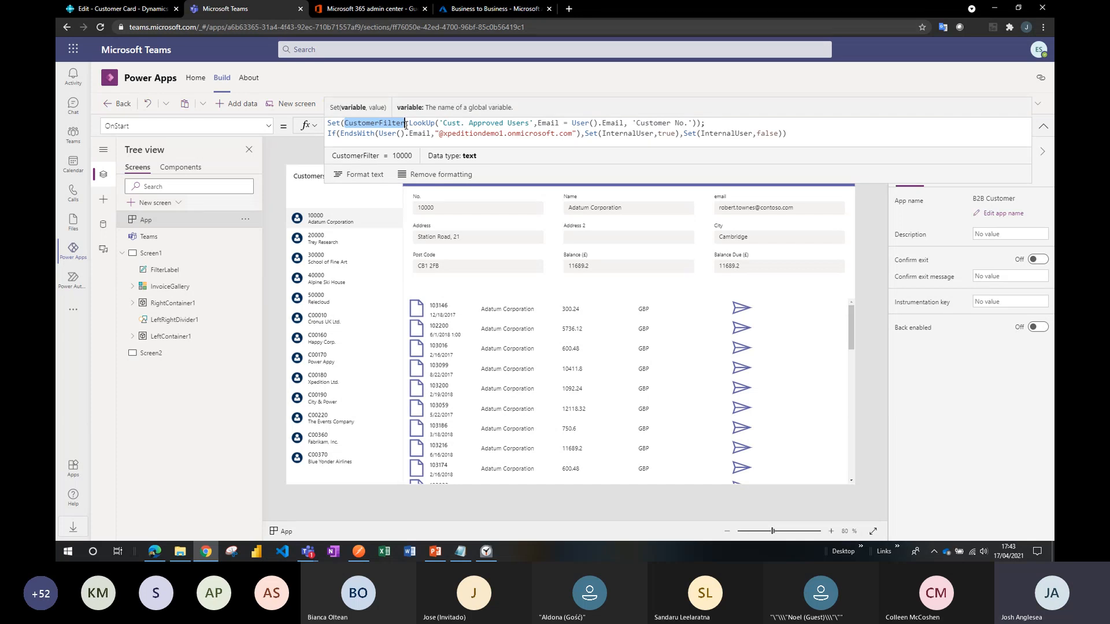
pyautogui.click(422, 123)
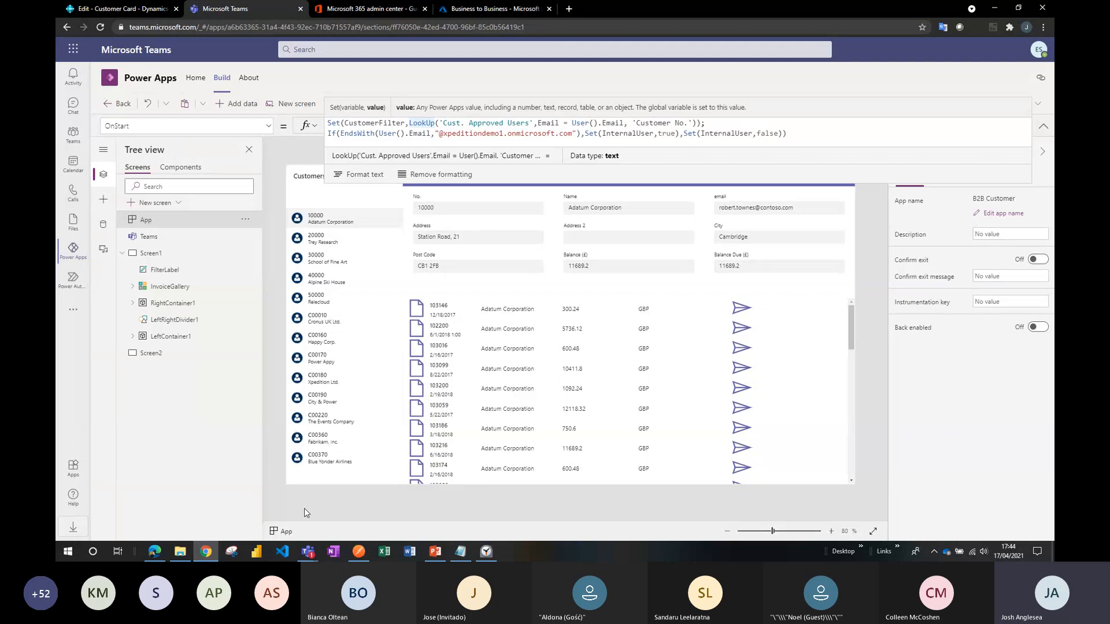
# Revisit the guest's account request form, and walk through the LookUp's 'Cust. Approved Users' source and Email = User().Email condition in OnStart.
pyautogui.click(155, 550)
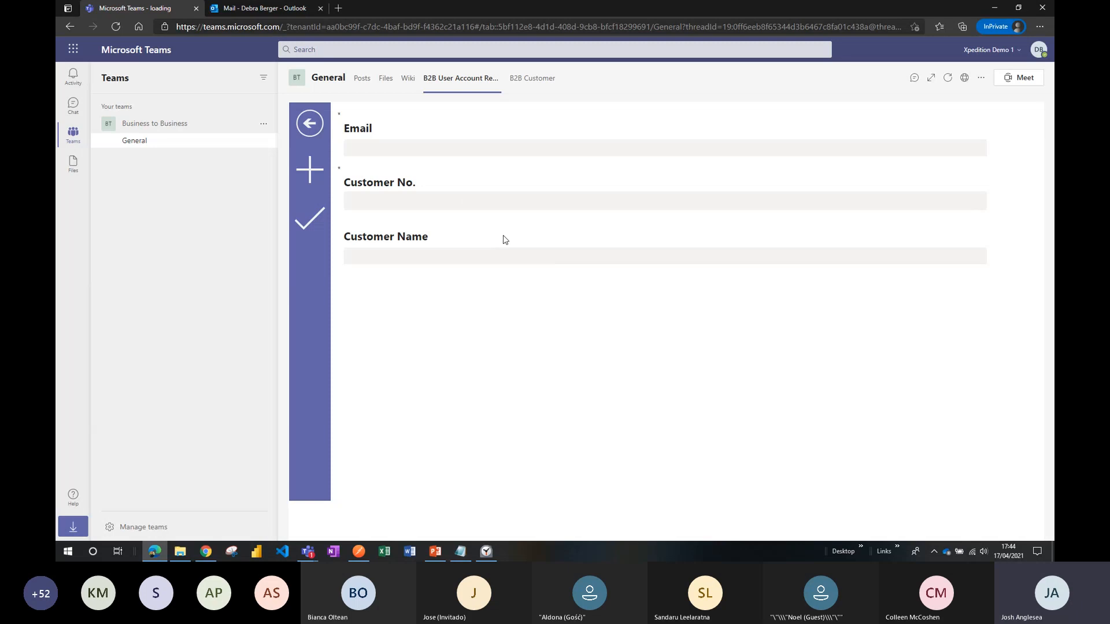
pyautogui.click(206, 552)
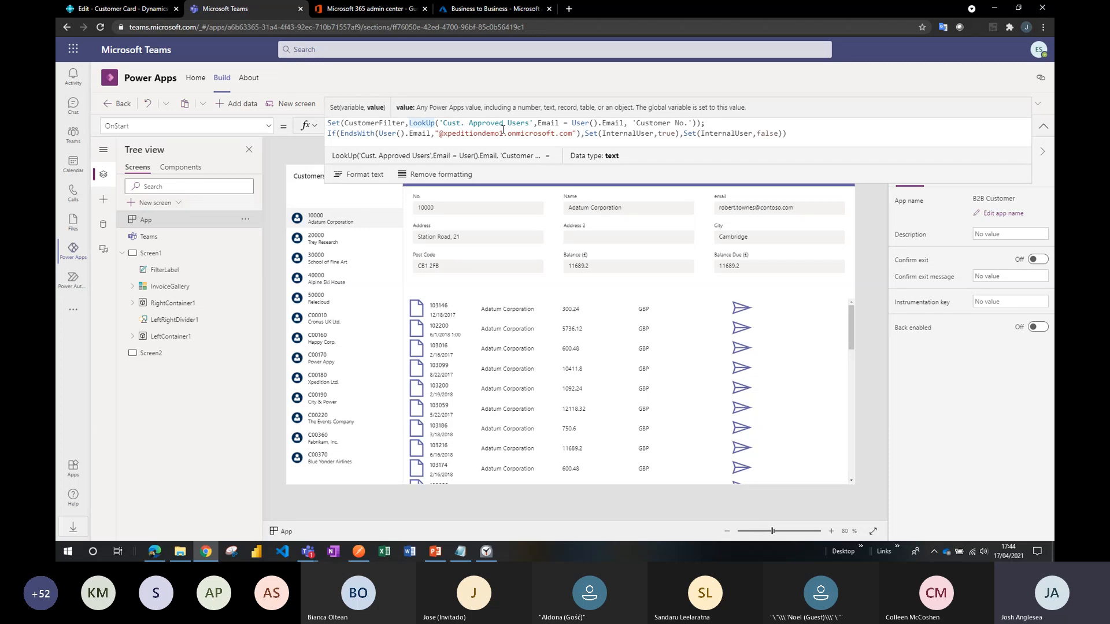
pyautogui.press('Right')
pyautogui.press('Right')
pyautogui.press('Right')
pyautogui.press('Right')
pyautogui.press('Right')
pyautogui.press('Right')
pyautogui.press('Right')
pyautogui.press('Right')
pyautogui.press('Right')
pyautogui.press('Right')
pyautogui.press('Right')
pyautogui.press('Right')
pyautogui.press('Right')
pyautogui.press('Right')
pyautogui.press('Right')
pyautogui.press('Right')
pyautogui.press('Right')
pyautogui.press('Right')
pyautogui.press('Right')
pyautogui.press('Right')
pyautogui.press('Right')
pyautogui.press('Right')
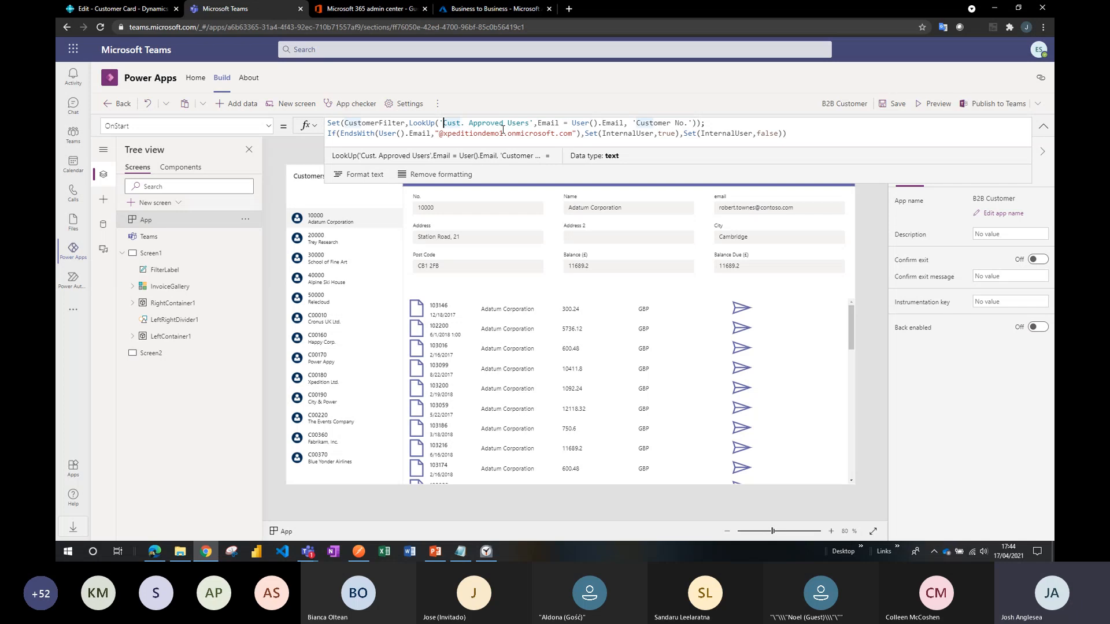
pyautogui.press('Right')
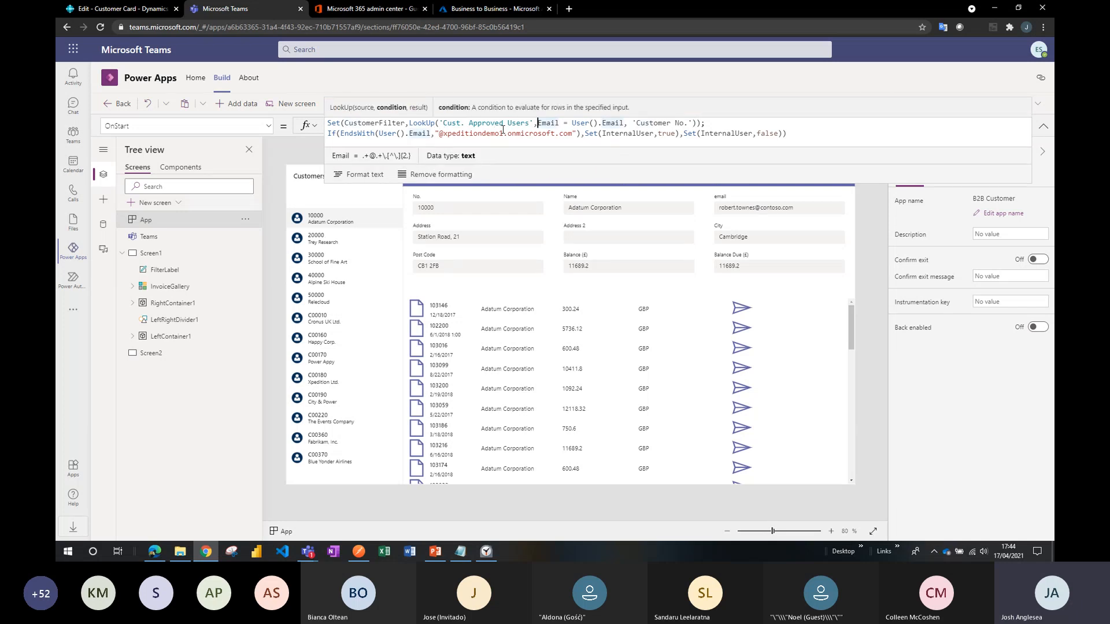
pyautogui.press('Right')
pyautogui.press('Right')
pyautogui.press('Right')
pyautogui.press('Right')
pyautogui.press('Right')
pyautogui.press('Right')
pyautogui.press('Right')
pyautogui.press('Right')
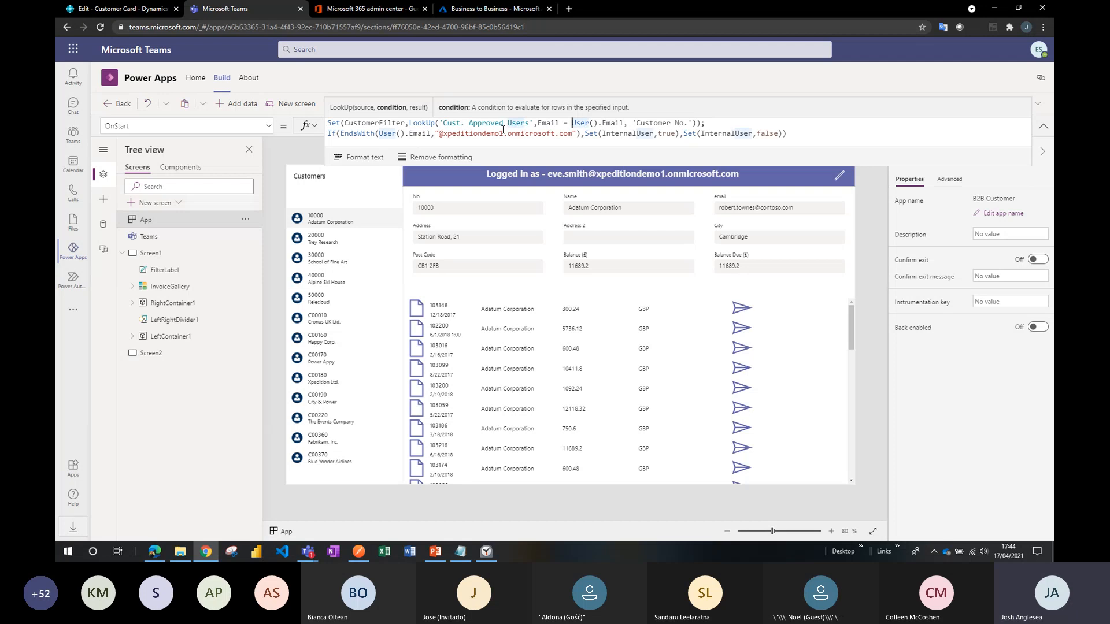
pyautogui.hotkey('shift', 'Right')
pyautogui.hotkey('shift', 'Right')
pyautogui.hotkey('shift', 'Right')
pyautogui.hotkey('shift', 'Right')
pyautogui.hotkey('shift', 'Right')
pyautogui.hotkey('shift', 'Right')
pyautogui.hotkey('shift', 'Right')
pyautogui.hotkey('shift', 'Right')
pyautogui.hotkey('shift', 'Right')
pyautogui.hotkey('shift', 'Right')
pyautogui.hotkey('shift', 'Right')
pyautogui.hotkey('shift', 'Right')
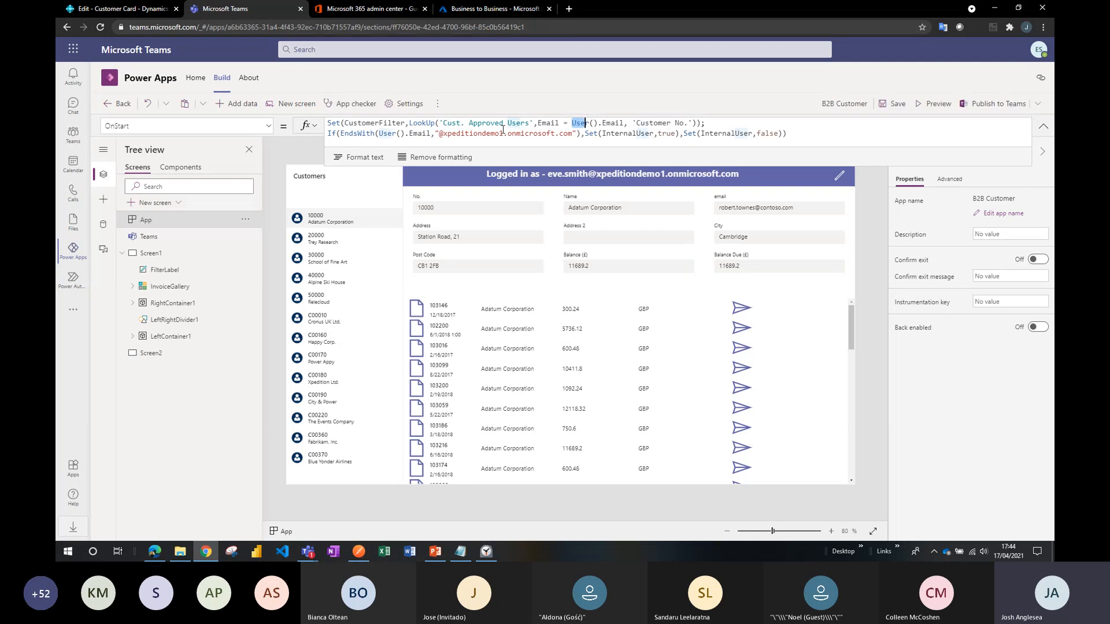
pyautogui.press('Right')
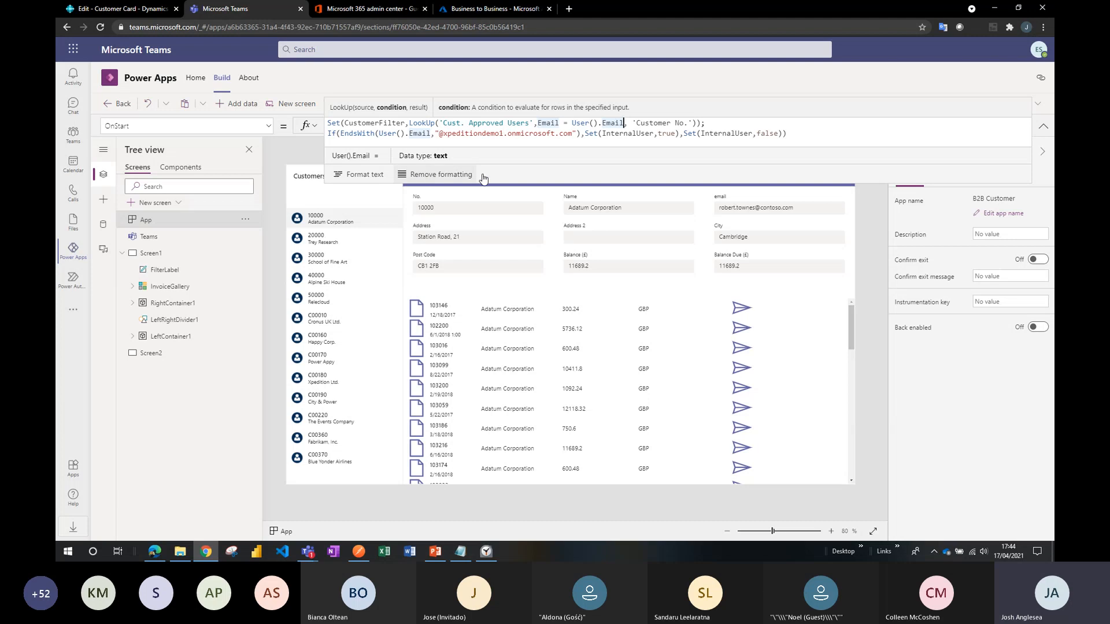
# Examine the EndsWith email-domain check and the InternalUser variable in the second line of the OnStart formula.
pyautogui.moveTo(549, 184); pyautogui.dragTo(560, 130)
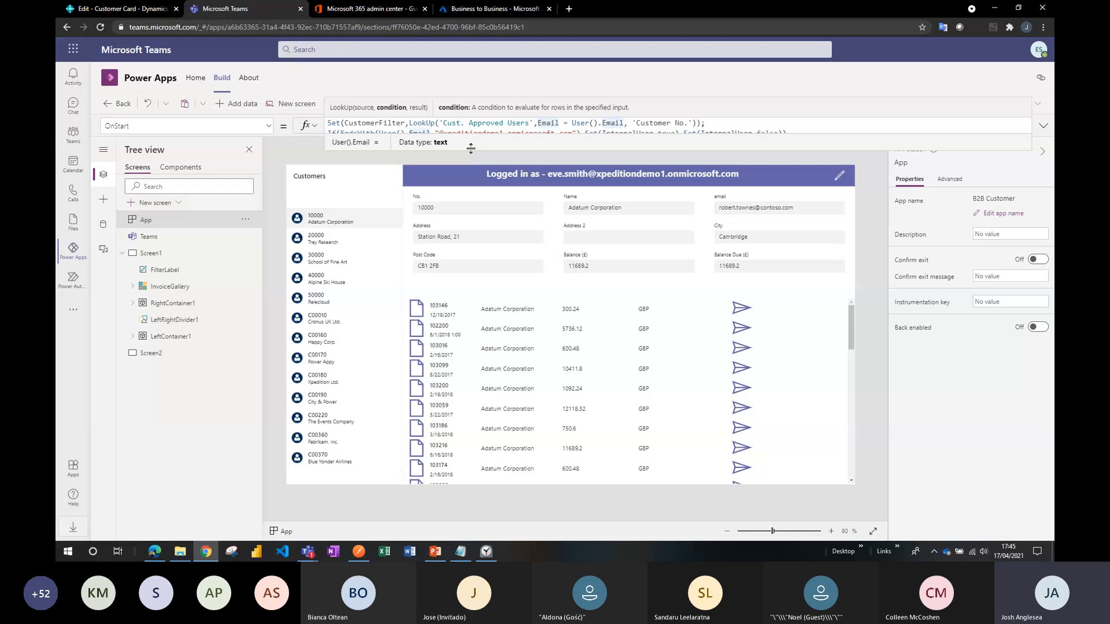
pyautogui.moveTo(471, 149)
pyautogui.mouseDown()
pyautogui.moveTo(469, 166)
pyautogui.moveTo(471, 149)
pyautogui.mouseUp()
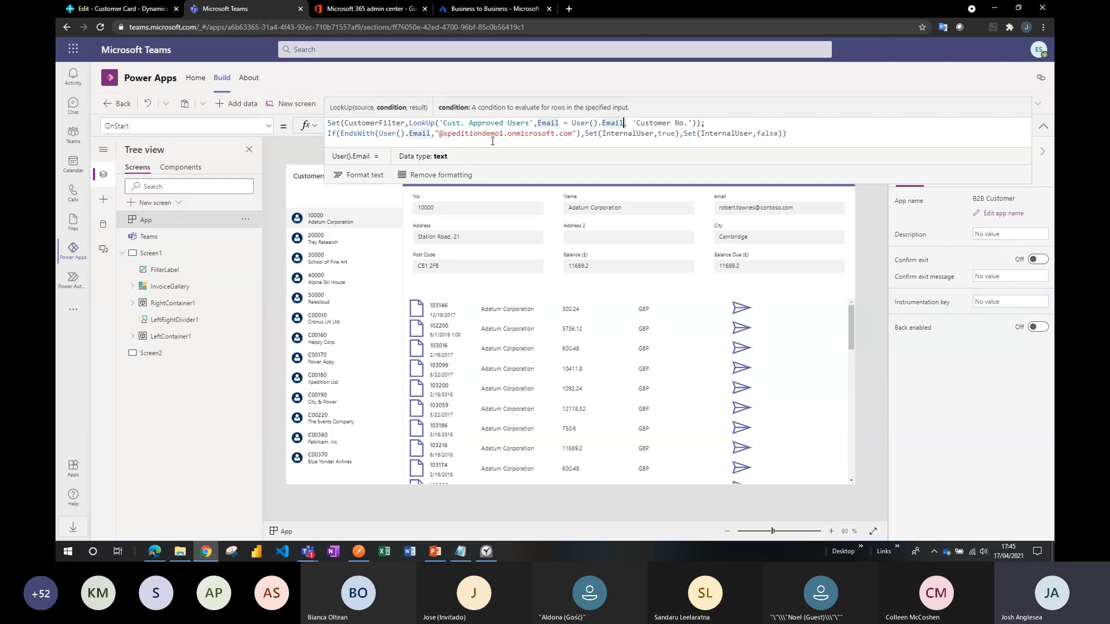
pyautogui.moveTo(512, 185); pyautogui.dragTo(519, 135)
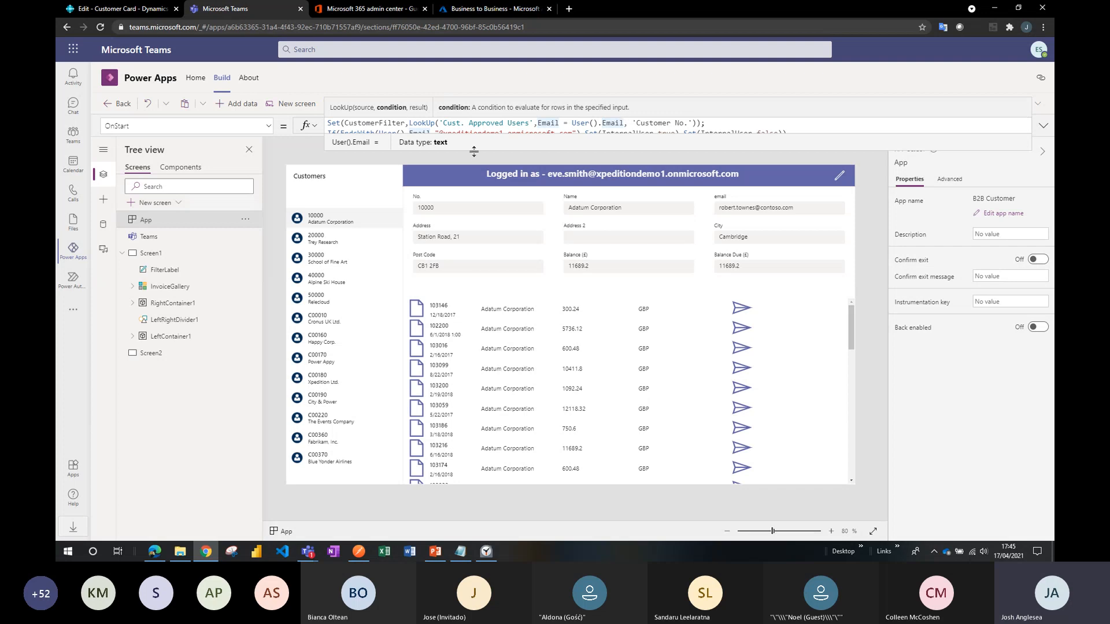
pyautogui.moveTo(474, 152); pyautogui.dragTo(477, 158)
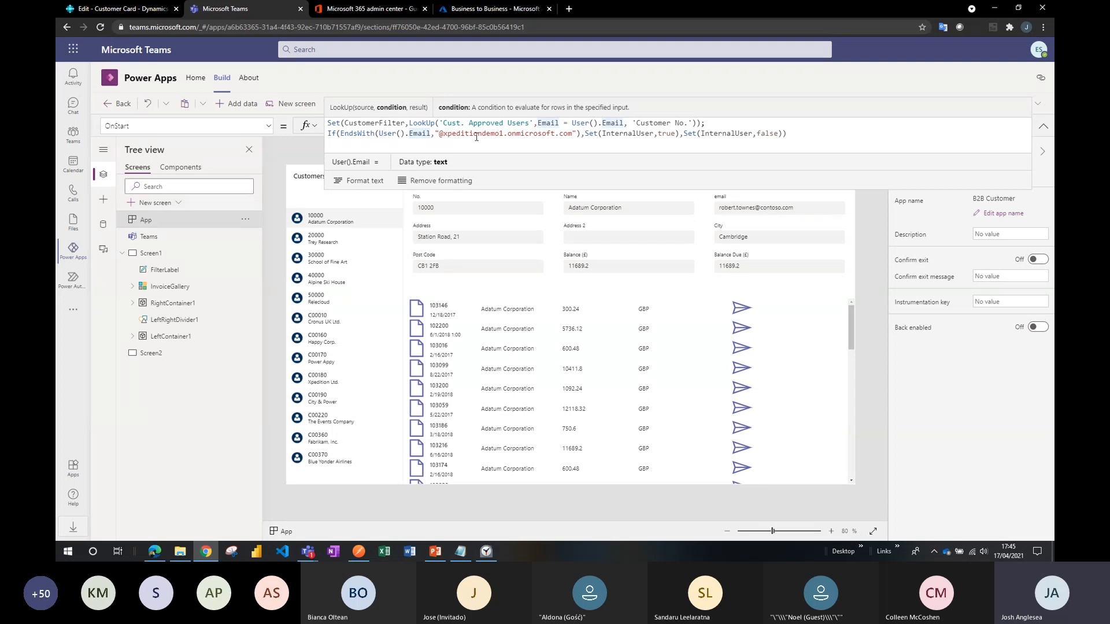
pyautogui.moveTo(439, 133); pyautogui.dragTo(572, 139)
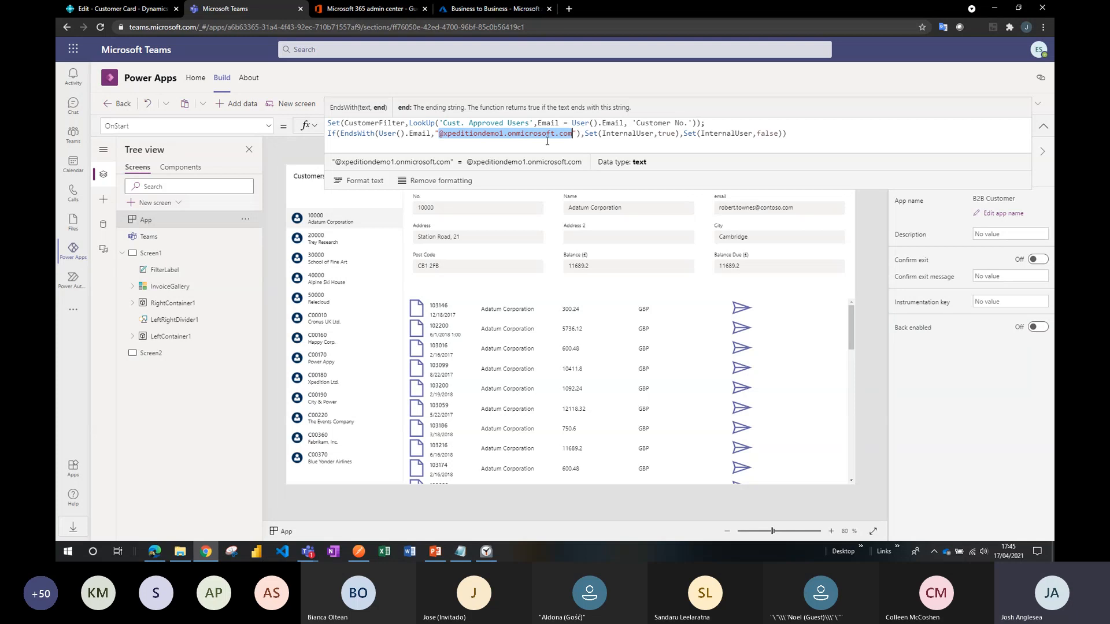
pyautogui.click(602, 137)
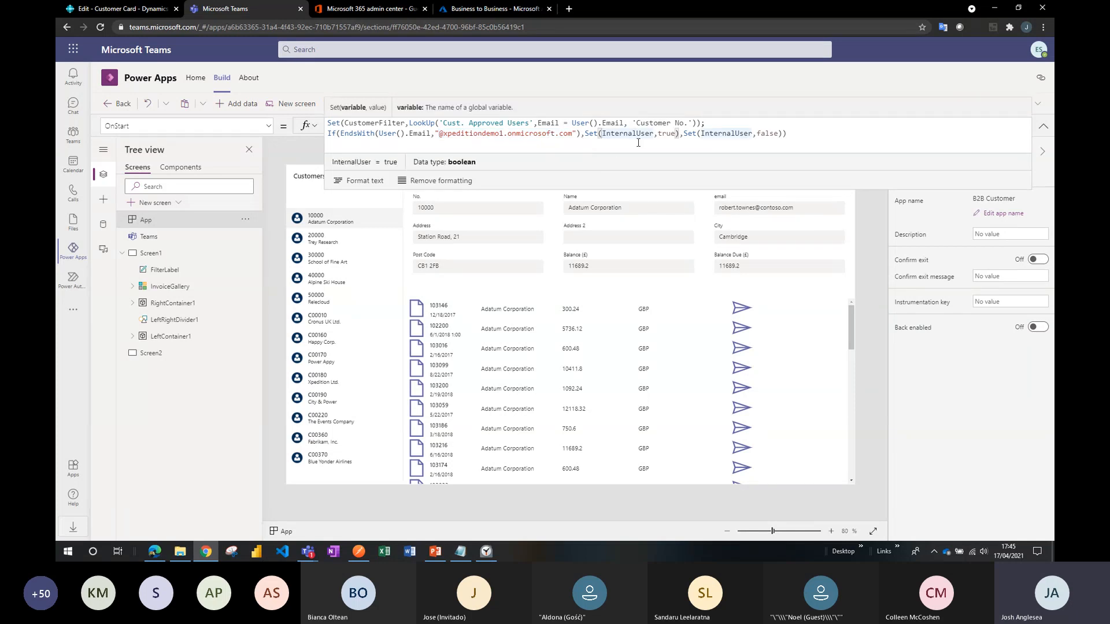
pyautogui.moveTo(603, 134); pyautogui.dragTo(653, 137)
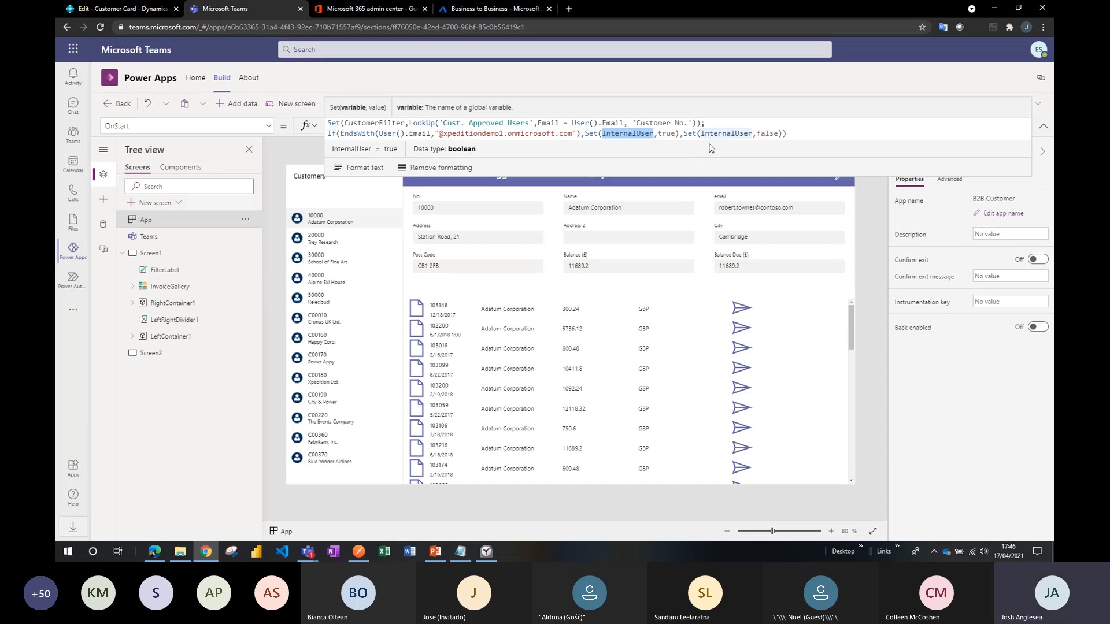
# Select BrowseGallery1 in the customer list, review its Items formula in a single-line formula bar, and deselect the gallery.
pyautogui.click(358, 221)
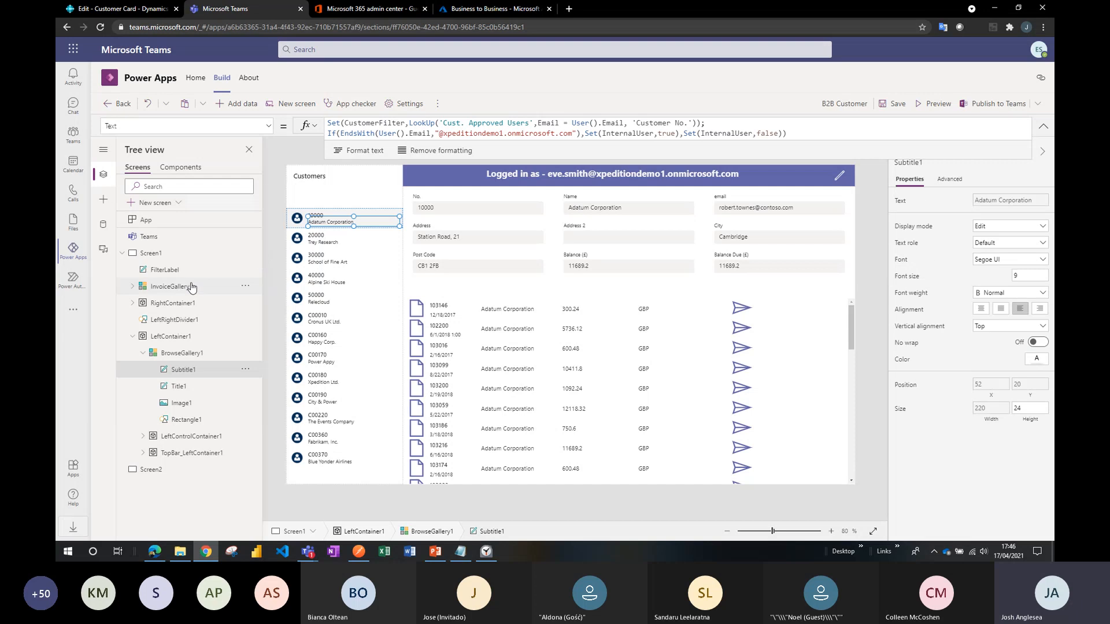
pyautogui.click(192, 355)
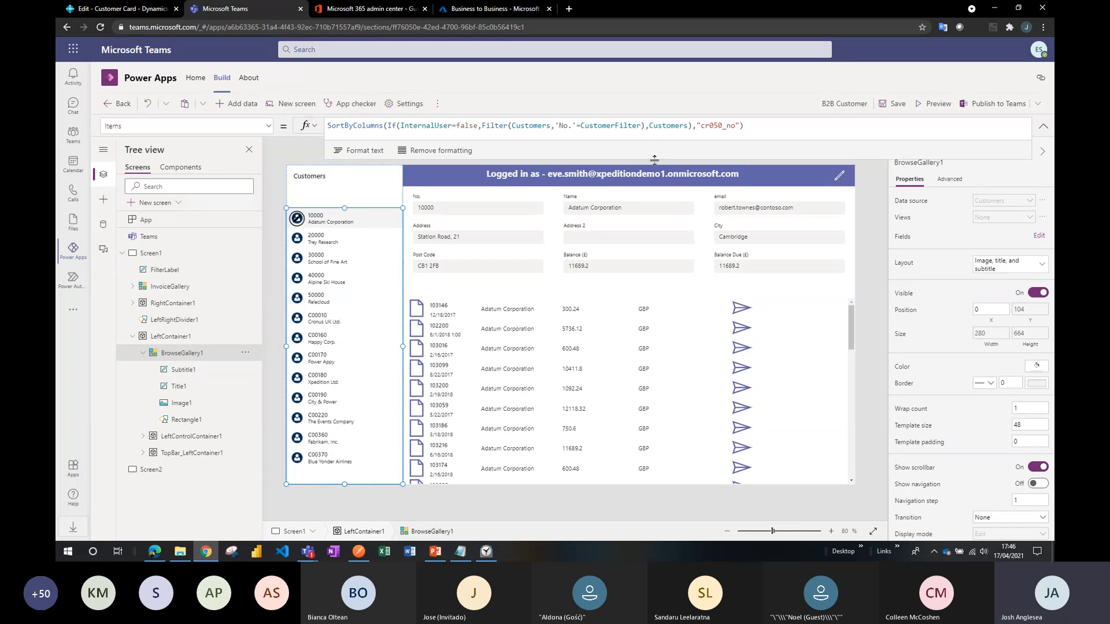
pyautogui.moveTo(654, 160); pyautogui.dragTo(654, 131)
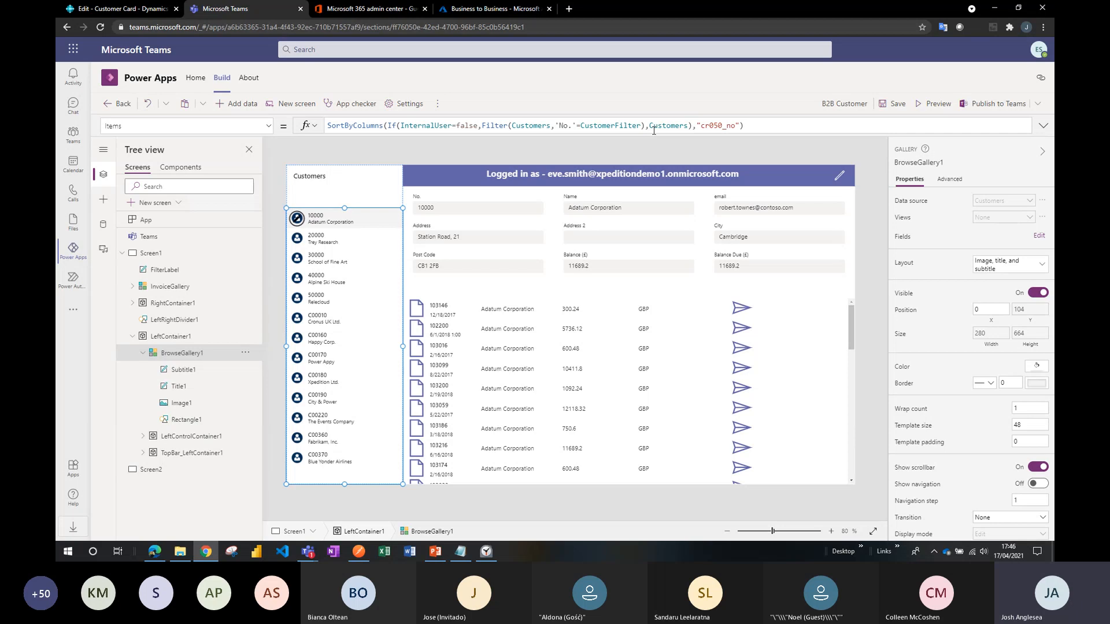
pyautogui.click(634, 156)
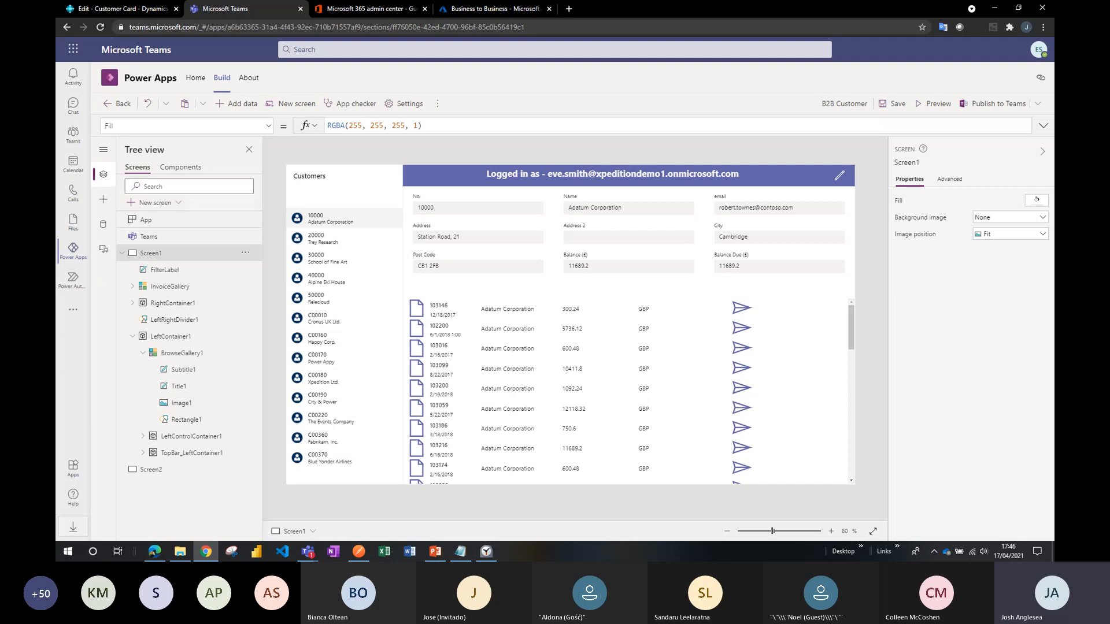
# Switch to PowerPoint and start the slide show at the "What did we just see?" slide.
pyautogui.hotkey('alt', 'Tab')
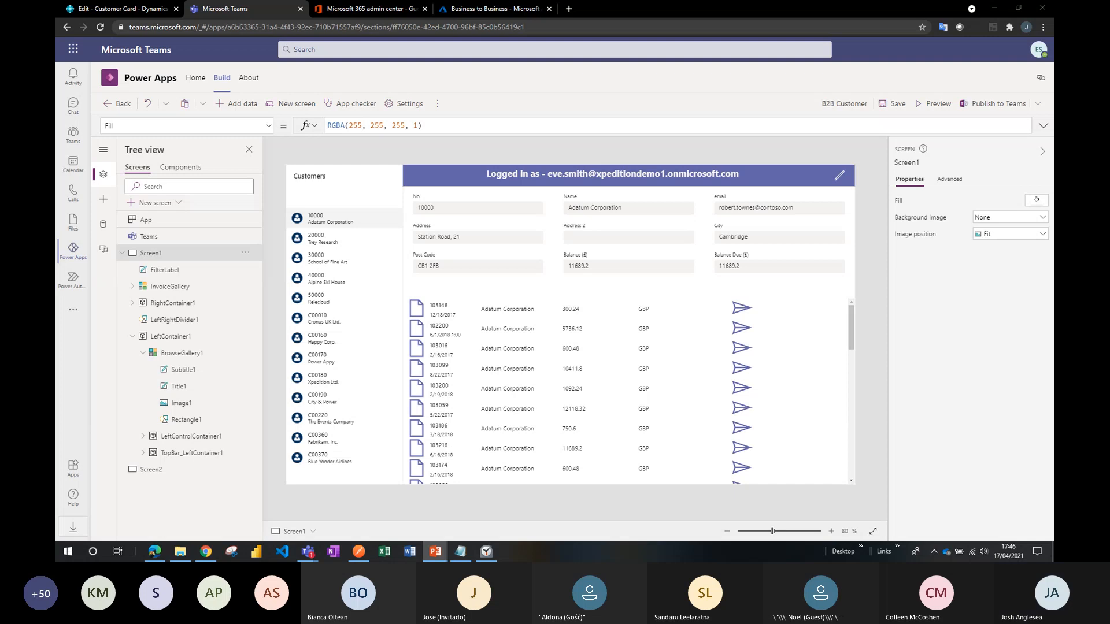
pyautogui.hotkey('shift', 'F5')
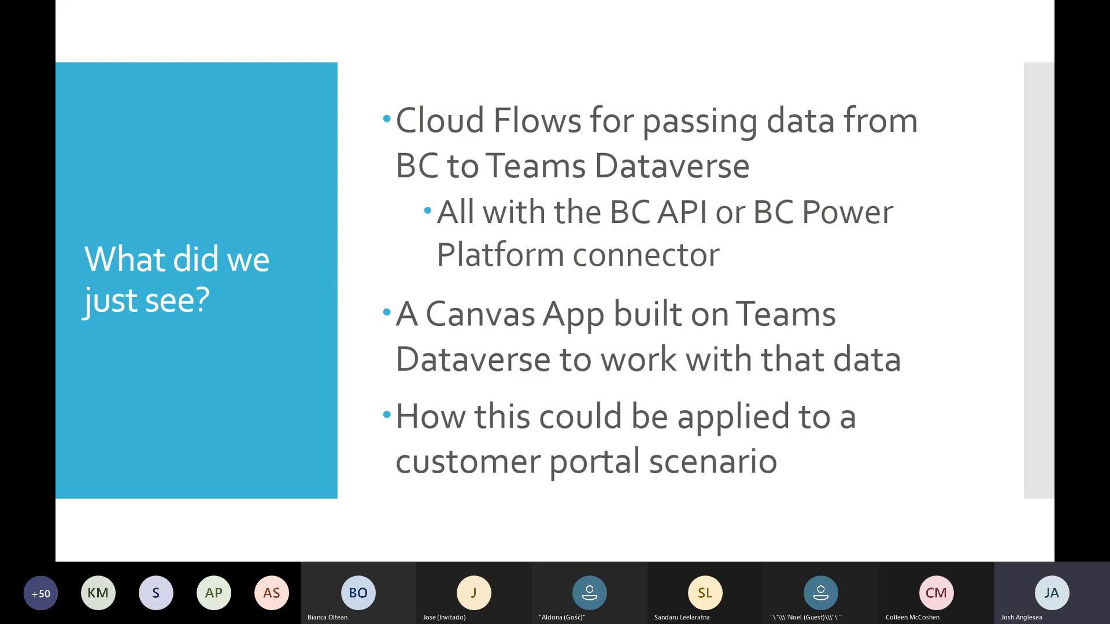